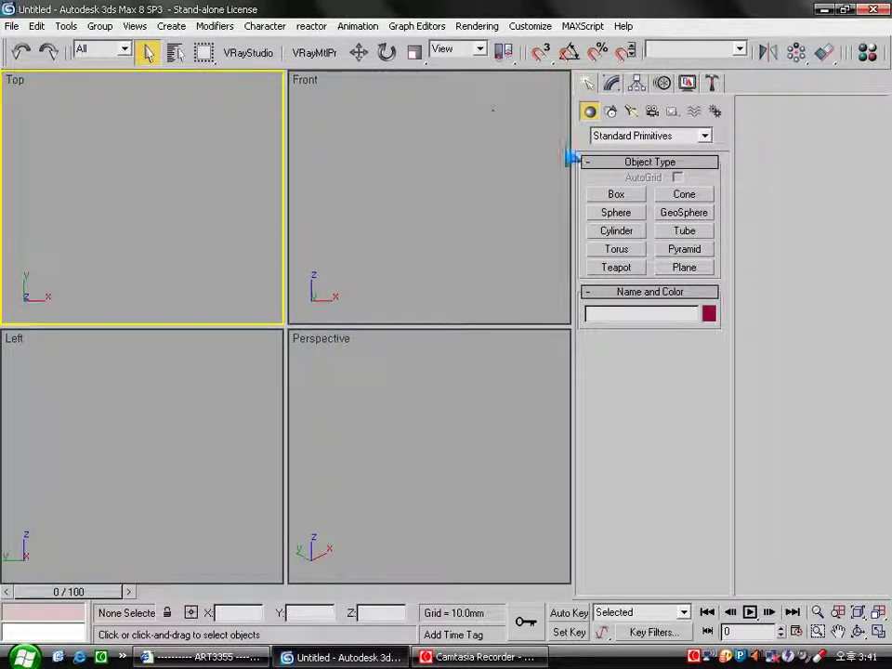
Draw a 140 mm square Rectangle spline in the Top view with 12.25 mm corner radius
{"action": "left_click", "coordinate": [610, 112]}
{"action": "left_click", "coordinate": [674, 210]}
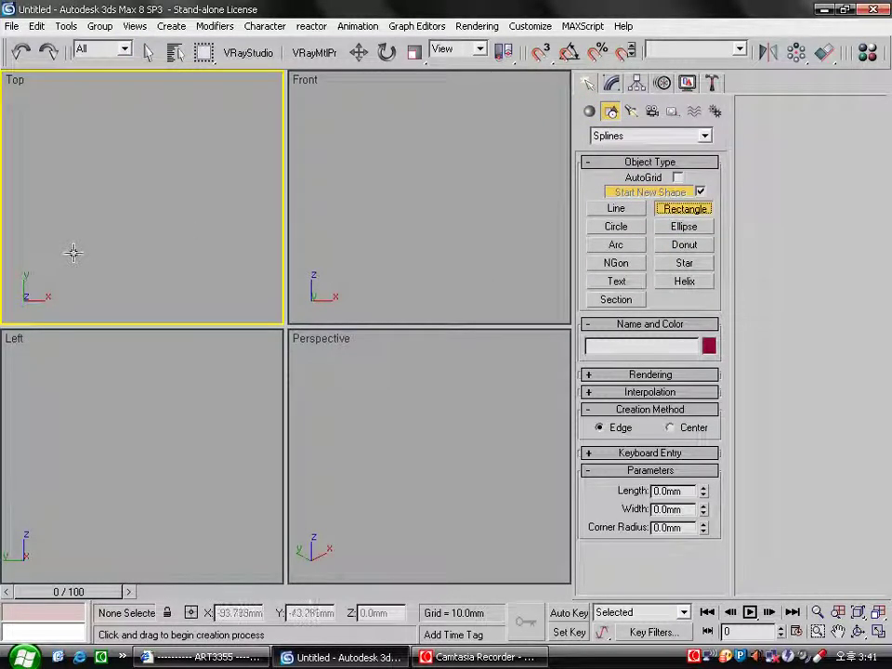
{"action": "mouse_move", "coordinate": [43, 243]}
{"action": "left_mouse_down"}
{"action": "mouse_move", "coordinate": [121, 167]}
{"action": "mouse_move", "coordinate": [143, 112]}
{"action": "left_mouse_up"}
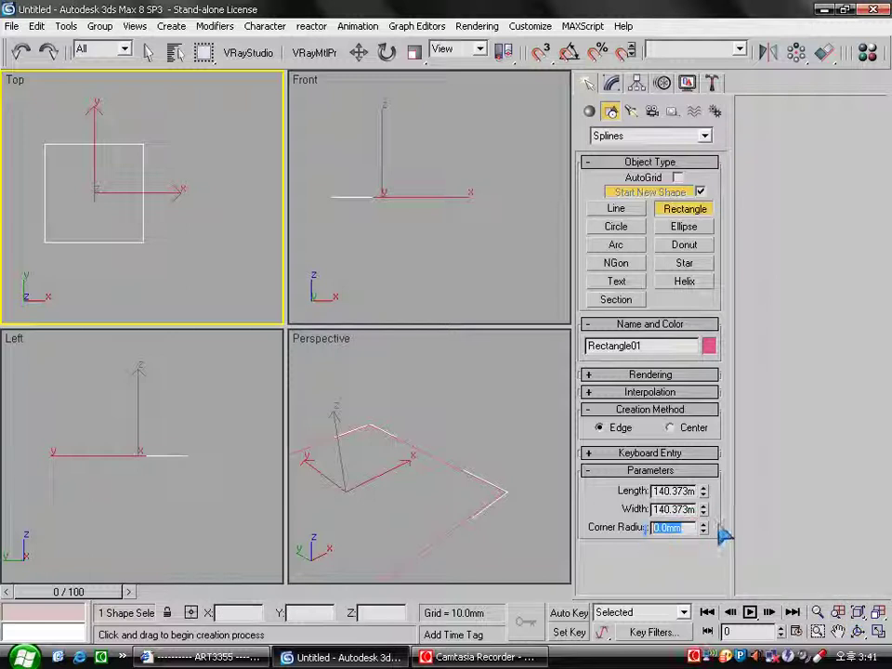
{"action": "left_click_drag", "start_coordinate": [708, 530], "coordinate": [699, 505]}
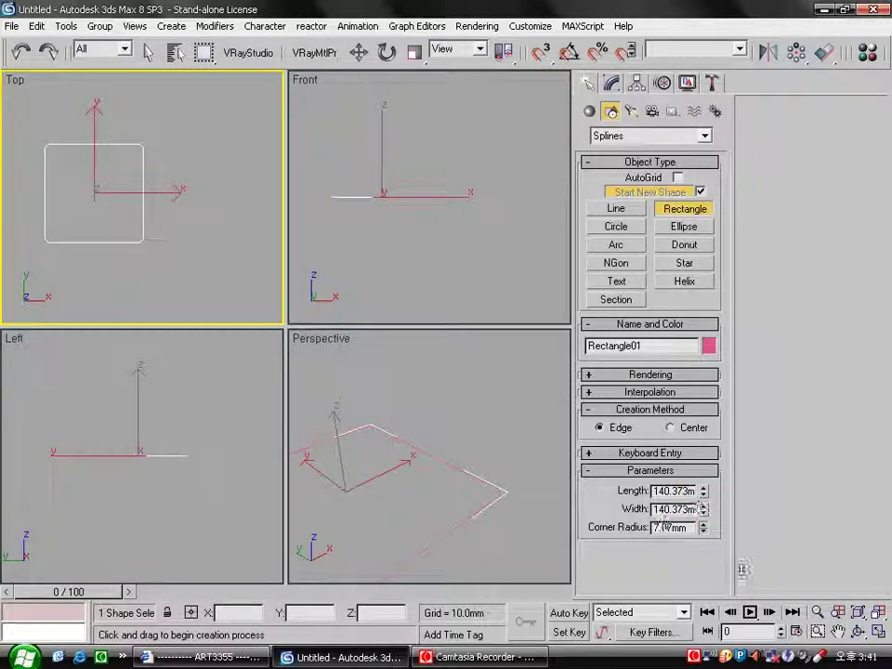
{"action": "left_click_drag", "start_coordinate": [751, 354], "coordinate": [559, 89]}
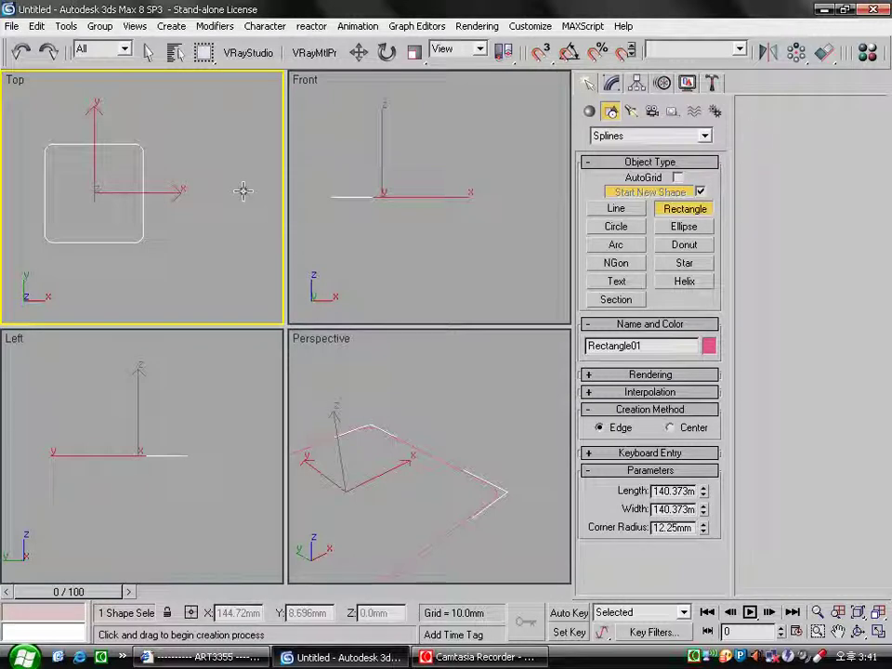
Maximize the Top viewport and add an Edit Spline modifier to Rectangle01
{"action": "left_click", "coordinate": [875, 630]}
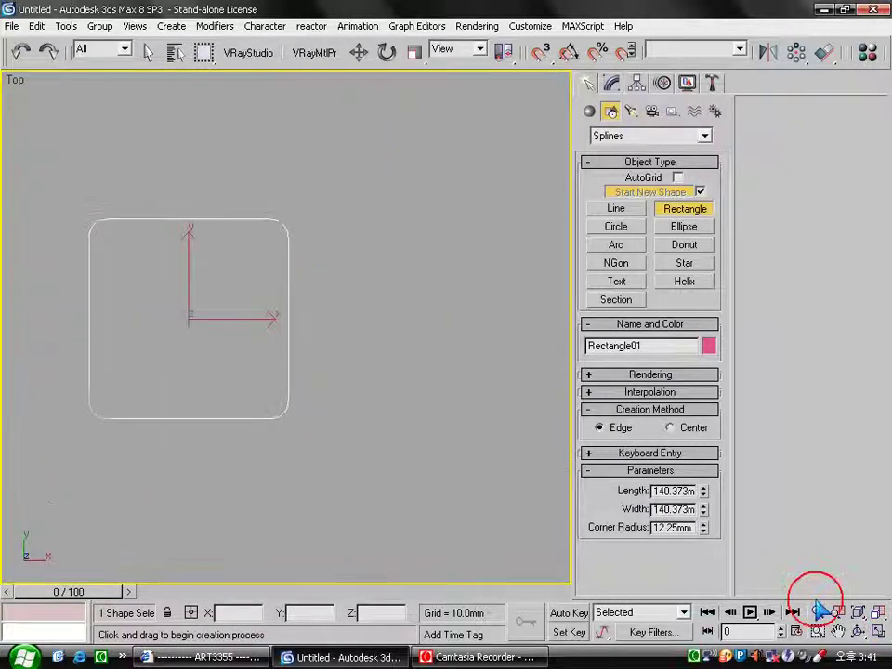
{"action": "scroll", "coordinate": [428, 368], "scroll_direction": "up", "scroll_amount": 3}
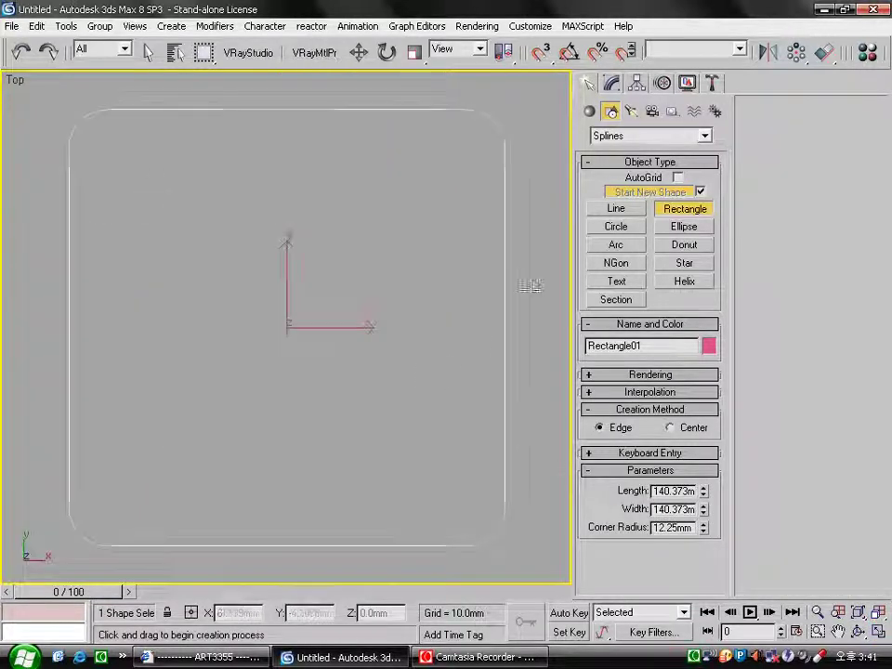
{"action": "left_click", "coordinate": [613, 83]}
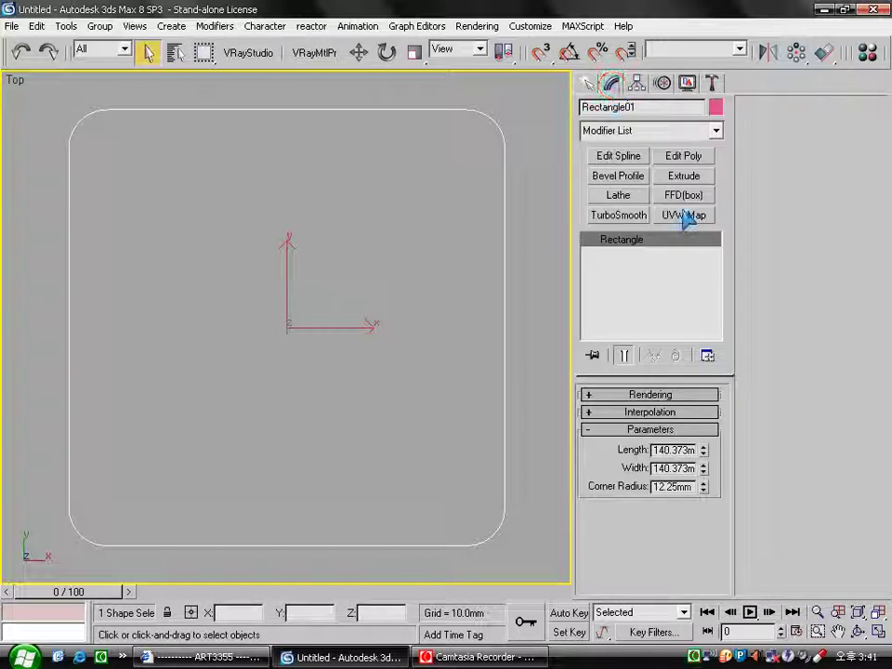
{"action": "left_click", "coordinate": [618, 158]}
Select the four straight side segments and divide them with a count of 5
{"action": "left_click", "coordinate": [650, 419]}
{"action": "left_click_drag", "start_coordinate": [558, 311], "coordinate": [56, 339]}
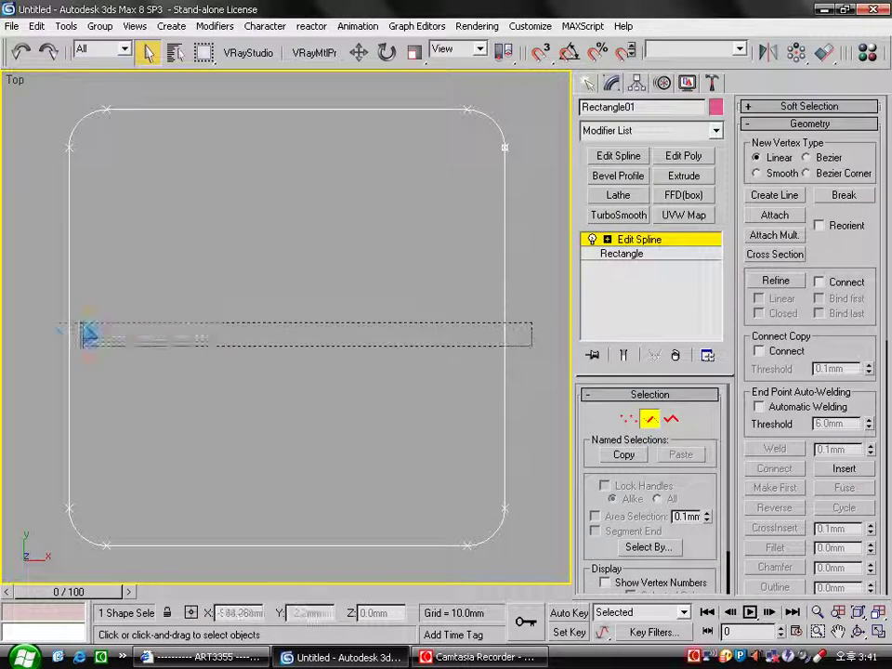
{"action": "left_click_drag", "start_coordinate": [384, 558], "coordinate": [310, 104]}
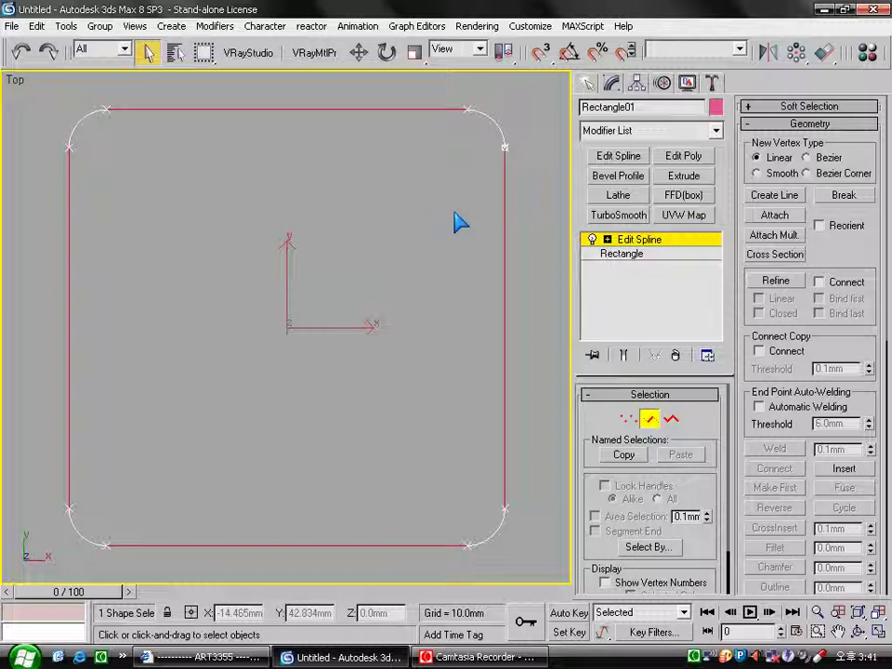
{"action": "left_click_drag", "start_coordinate": [850, 350], "coordinate": [850, 6]}
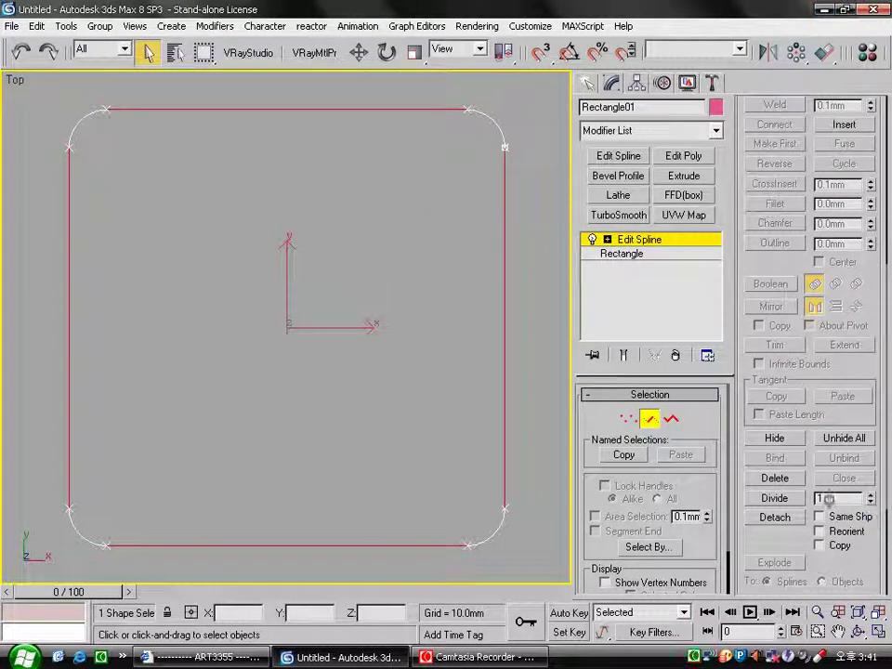
{"action": "type", "text": "5"}
{"action": "left_click", "coordinate": [774, 498]}
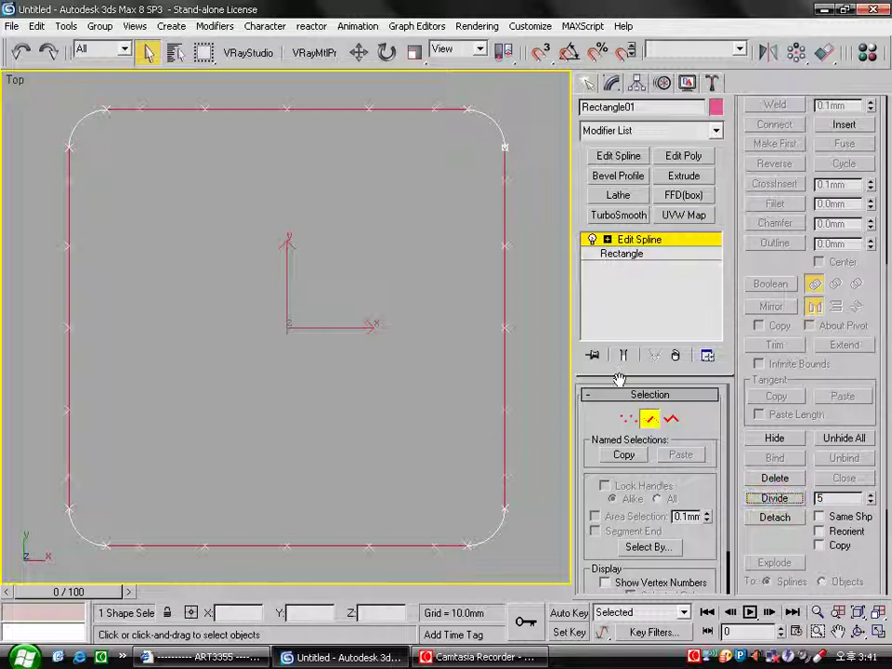
{"action": "left_click", "coordinate": [513, 372]}
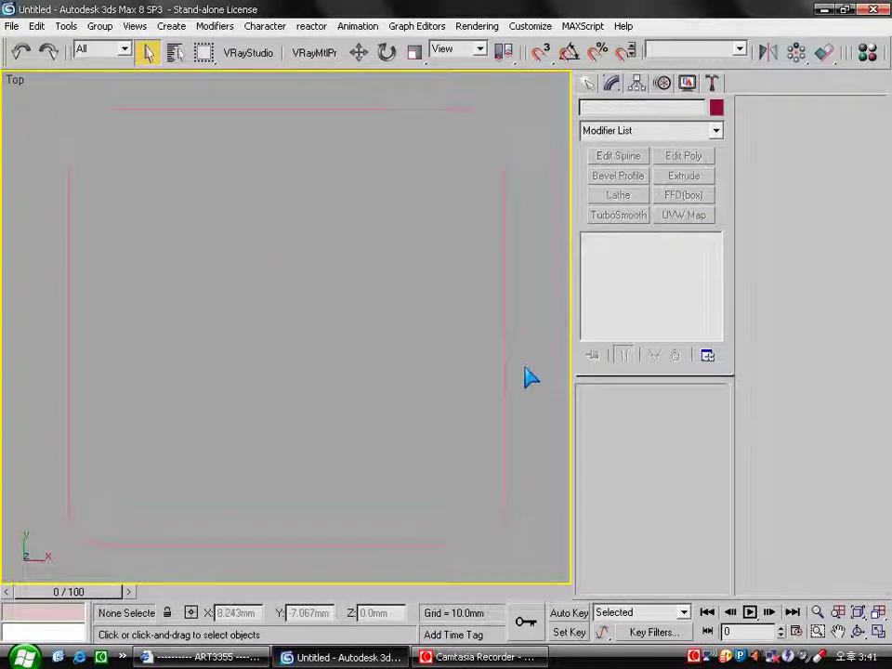
Shift-move an independent Copy of the divided square to the right, creating Rectangle02
{"action": "scroll", "coordinate": [289, 389], "scroll_direction": "down", "scroll_amount": 5}
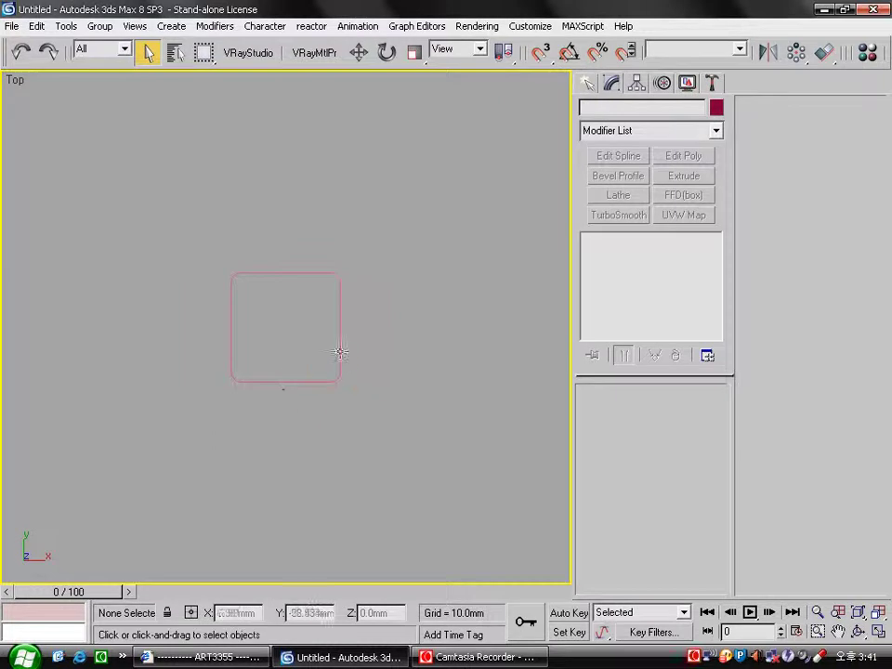
{"action": "left_click", "coordinate": [340, 353]}
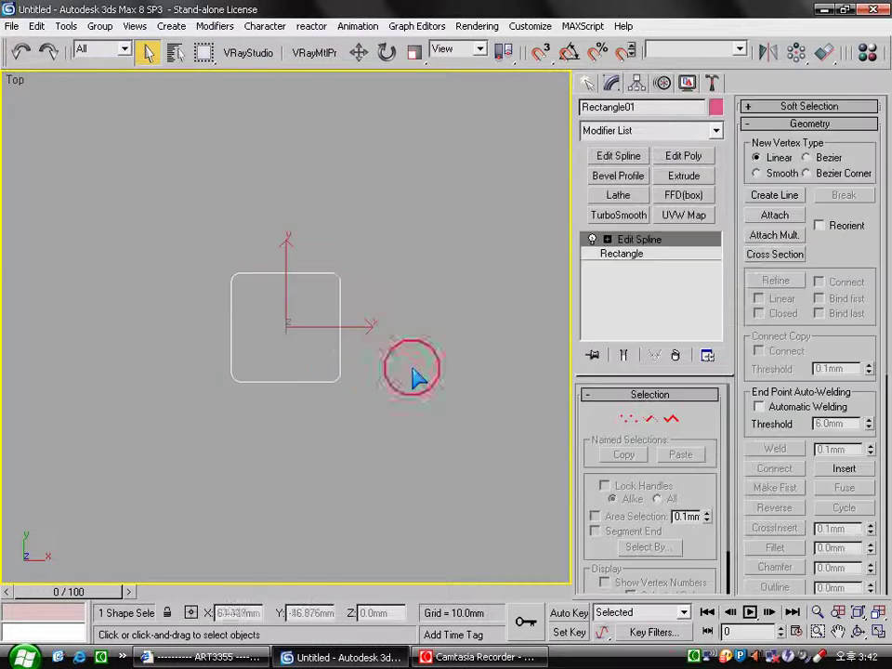
{"action": "left_click", "coordinate": [357, 52]}
{"action": "left_click_drag", "start_coordinate": [348, 327], "coordinate": [481, 327], "text": "shift"}
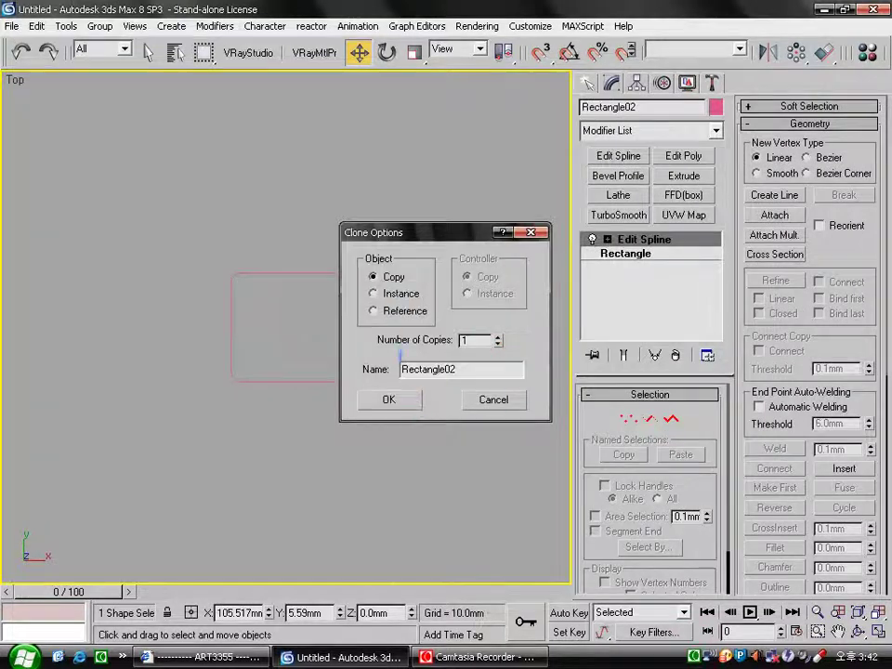
{"action": "left_click", "coordinate": [407, 407]}
{"action": "middle_click_drag", "start_coordinate": [471, 424], "coordinate": [328, 382]}
{"action": "scroll", "coordinate": [316, 367], "scroll_direction": "up", "scroll_amount": 5}
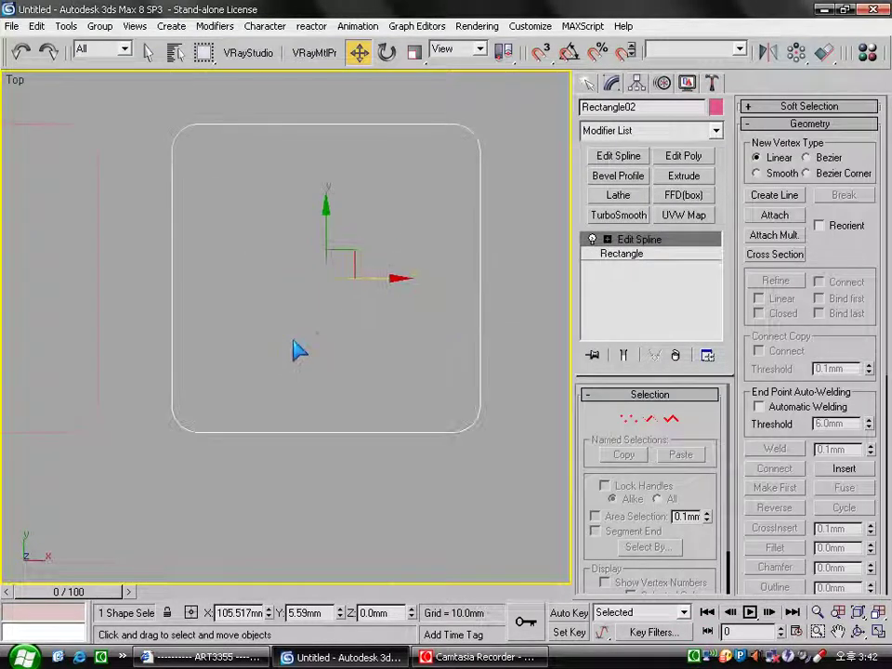
{"action": "middle_click_drag", "start_coordinate": [328, 327], "coordinate": [331, 367]}
In vertex mode, select alternating vertices along all four sides of Rectangle02
{"action": "left_click", "coordinate": [628, 418]}
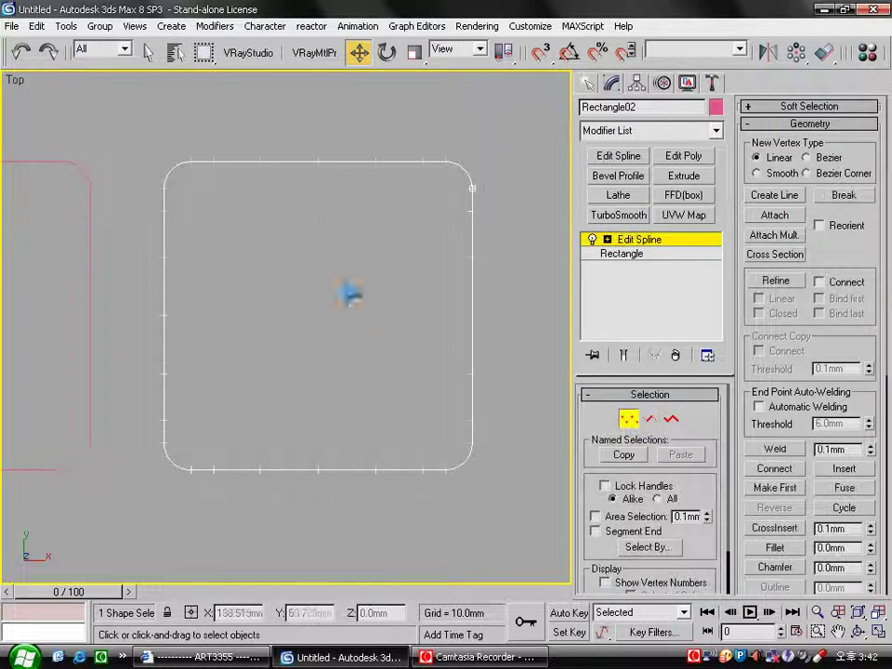
{"action": "left_click", "coordinate": [206, 181]}
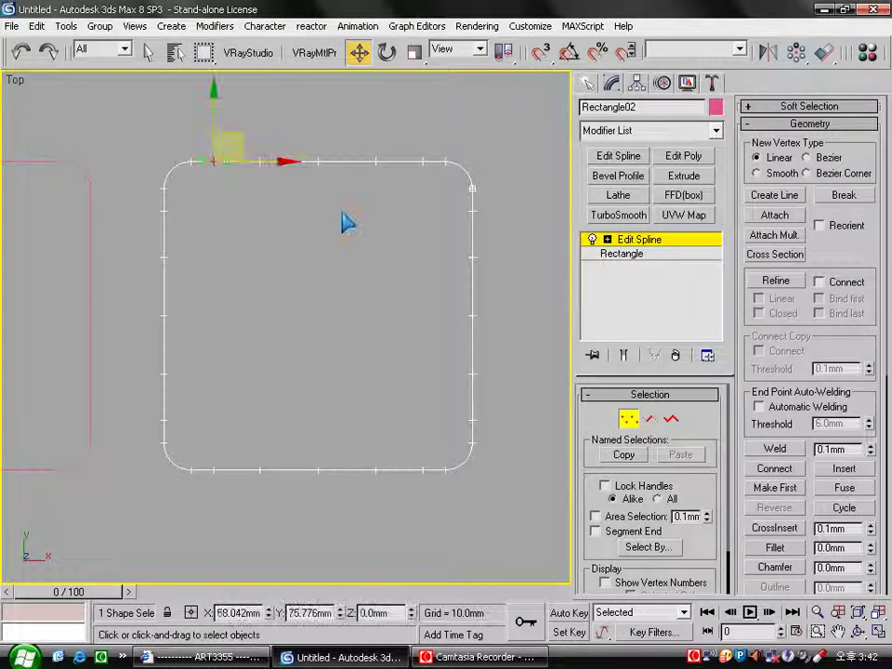
{"action": "left_click", "coordinate": [318, 162], "text": "ctrl"}
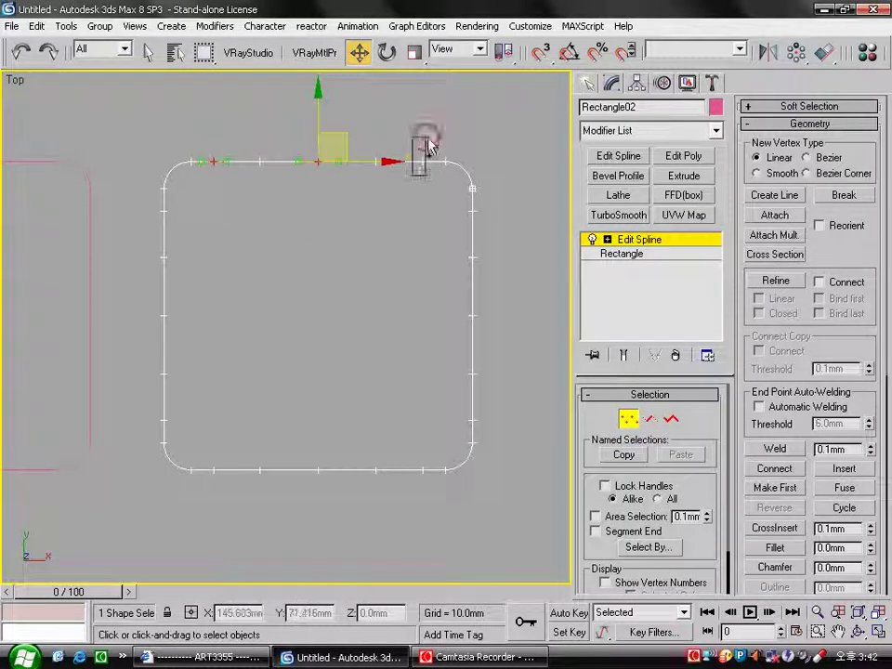
{"action": "left_click", "coordinate": [423, 163], "text": "ctrl"}
{"action": "left_click", "coordinate": [472, 211], "text": "ctrl"}
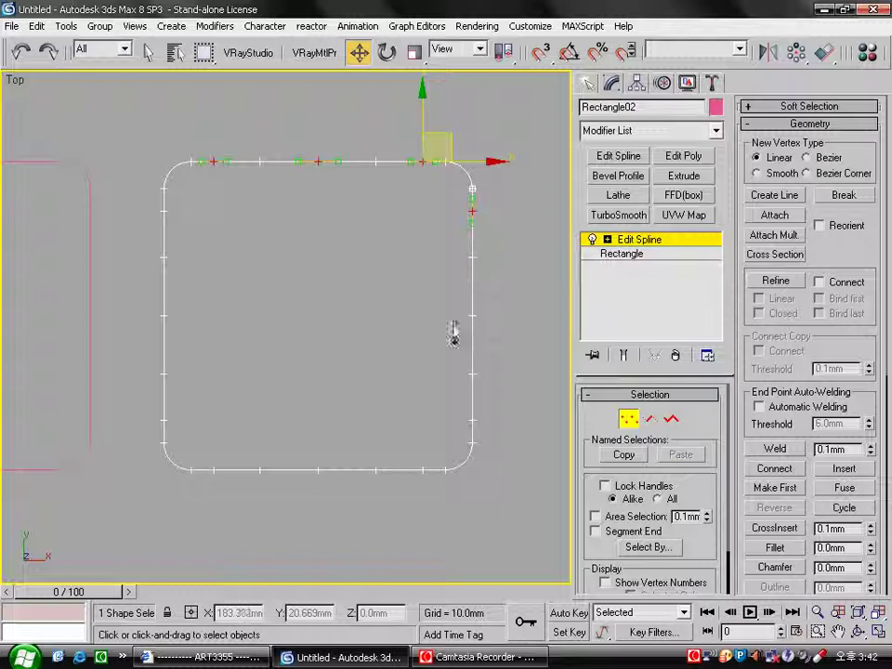
{"action": "left_click", "coordinate": [471, 420], "text": "ctrl"}
{"action": "left_click", "coordinate": [444, 469], "text": "ctrl"}
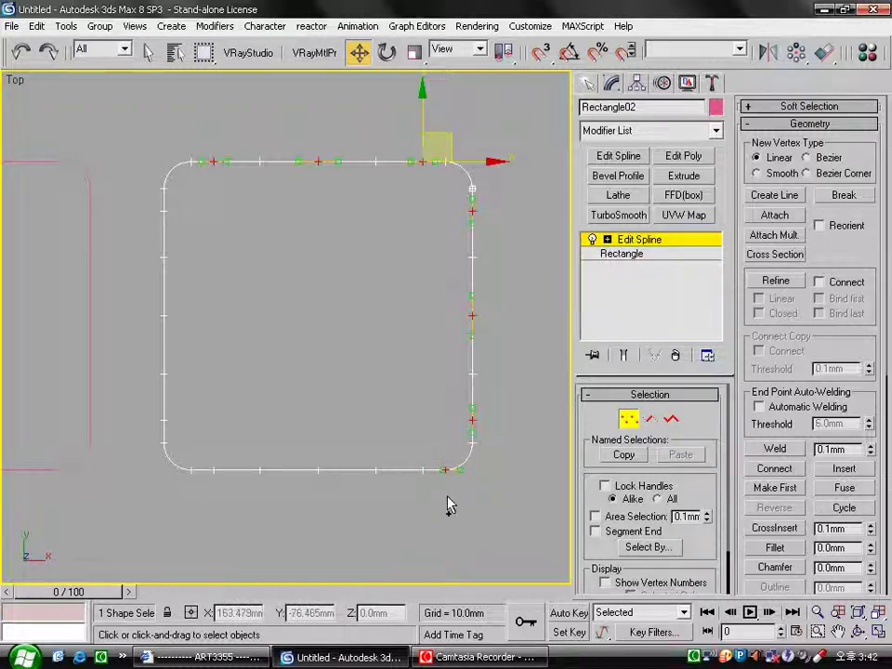
{"action": "left_click", "coordinate": [444, 471], "text": "alt"}
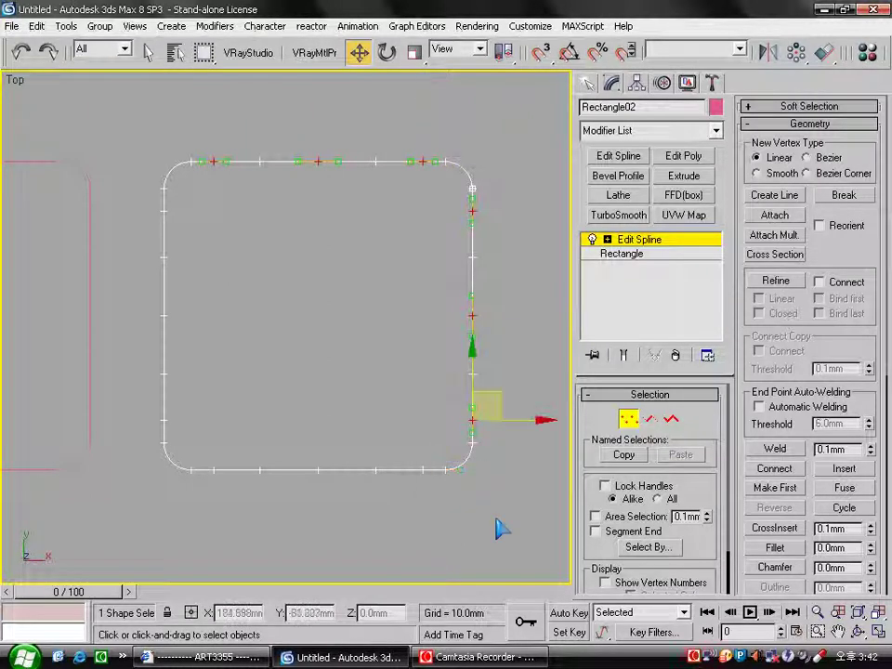
{"action": "left_click_drag", "start_coordinate": [430, 478], "coordinate": [406, 444], "text": "ctrl"}
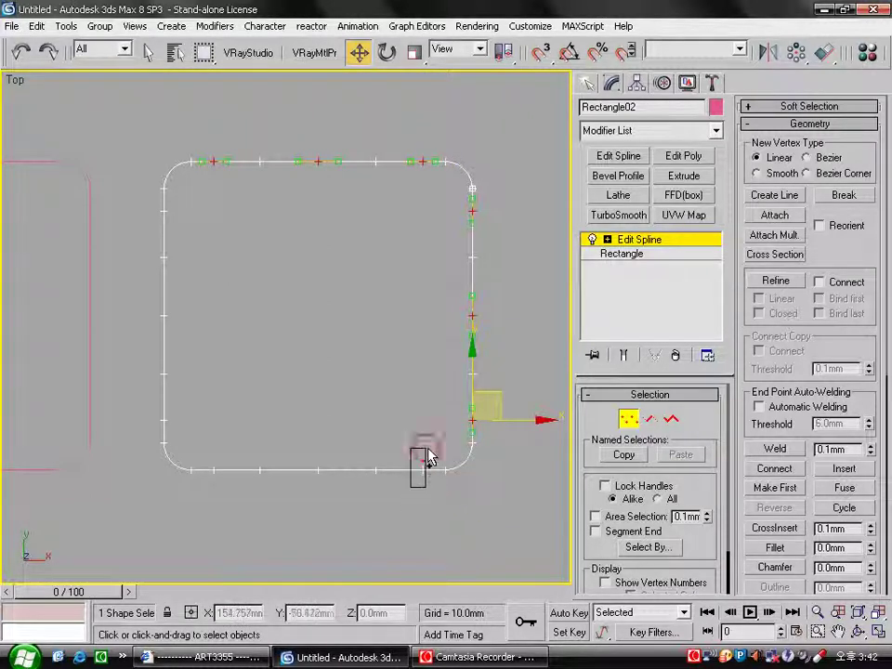
{"action": "left_click_drag", "start_coordinate": [312, 479], "coordinate": [342, 446], "text": "ctrl"}
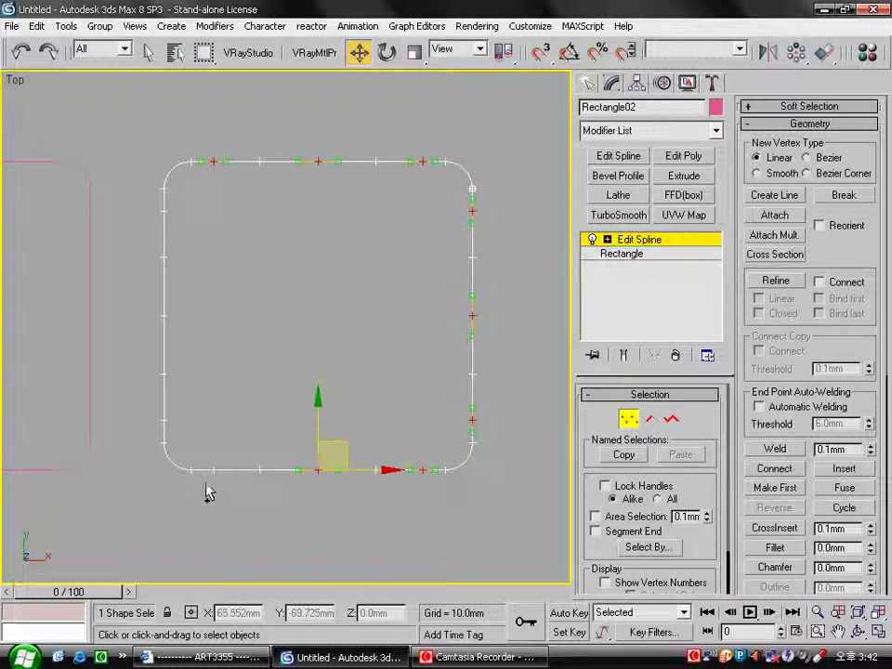
{"action": "left_click_drag", "start_coordinate": [189, 429], "coordinate": [151, 394]}
{"action": "left_click", "coordinate": [165, 318]}
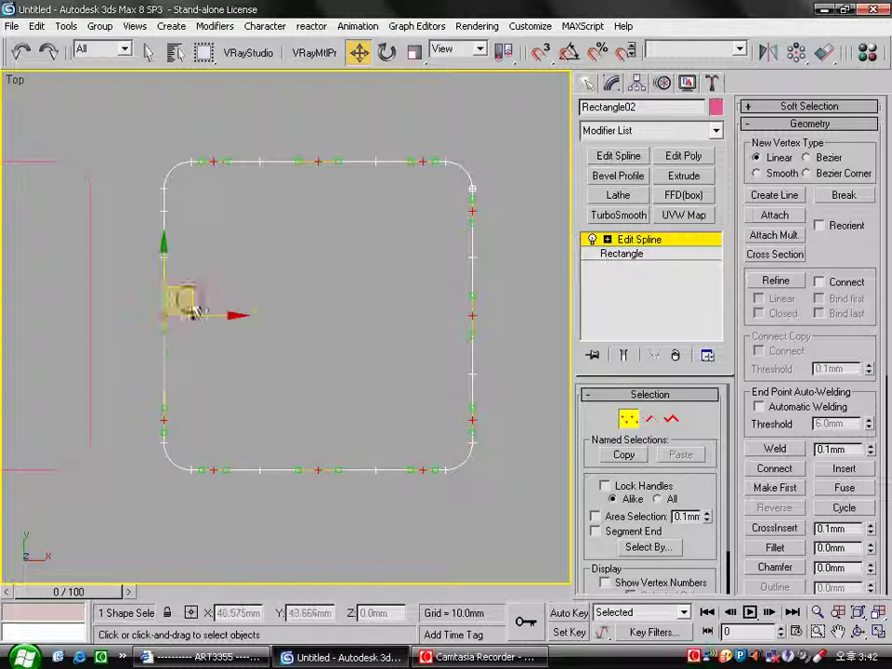
{"action": "left_click_drag", "start_coordinate": [104, 134], "coordinate": [186, 232]}
Scale the selected vertices inward to 92% about their centre, then exit vertex editing
{"action": "left_click", "coordinate": [414, 52]}
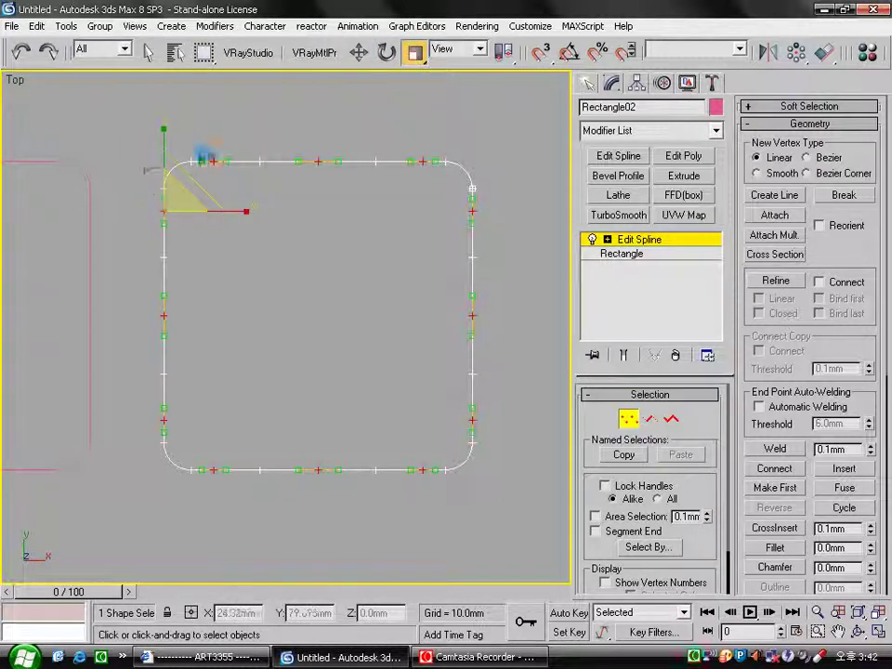
{"action": "left_click", "coordinate": [317, 162]}
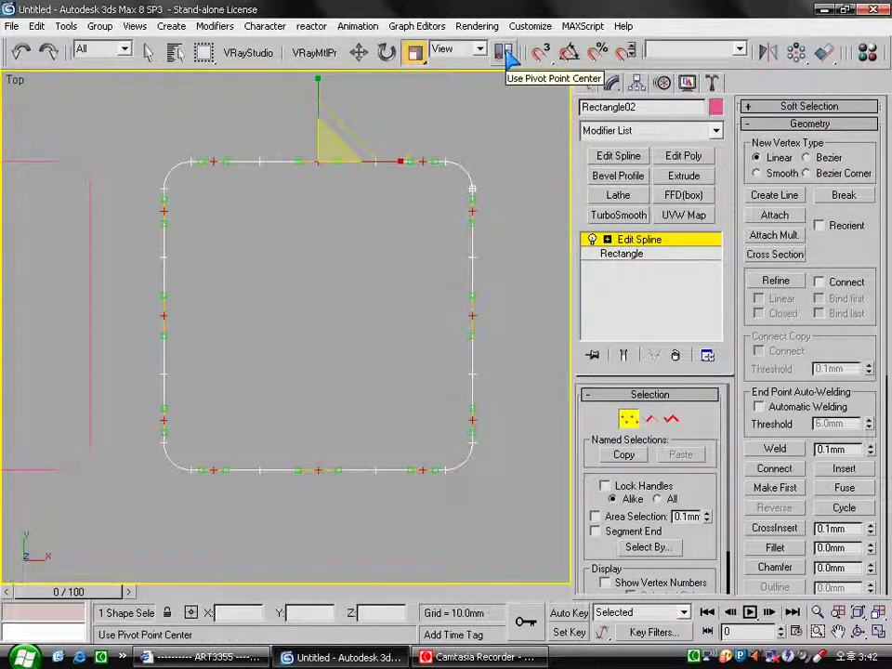
{"action": "left_click_drag", "start_coordinate": [506, 56], "coordinate": [514, 119]}
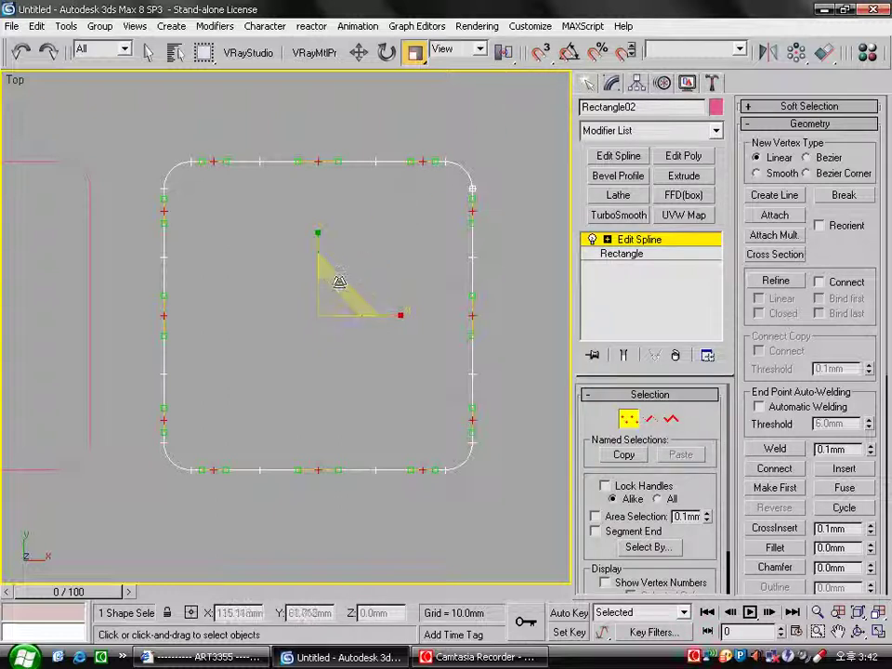
{"action": "left_click_drag", "start_coordinate": [338, 282], "coordinate": [336, 292]}
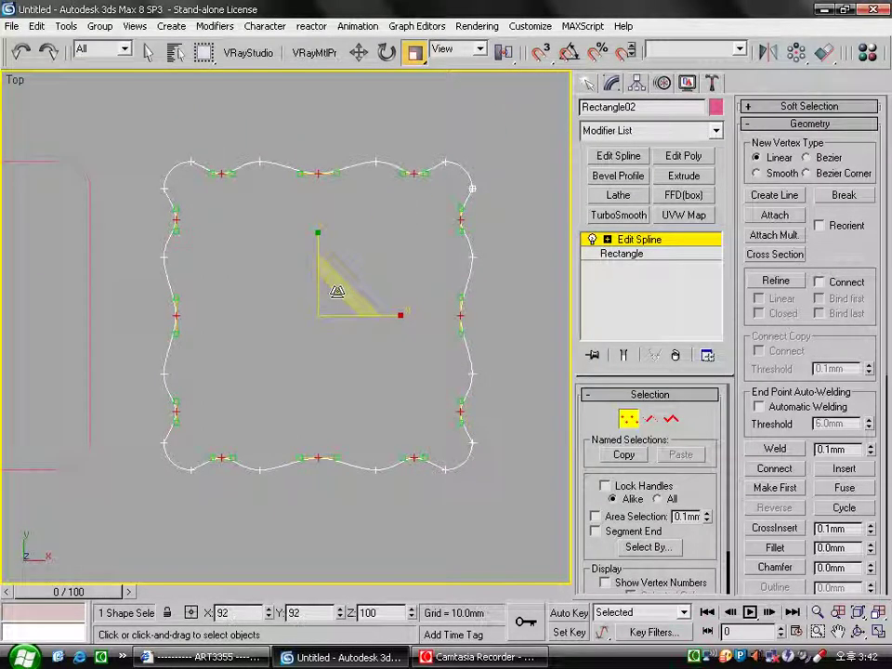
{"action": "left_click", "coordinate": [607, 238]}
{"action": "left_click", "coordinate": [514, 356]}
{"action": "left_click", "coordinate": [444, 362]}
{"action": "left_click", "coordinate": [629, 418]}
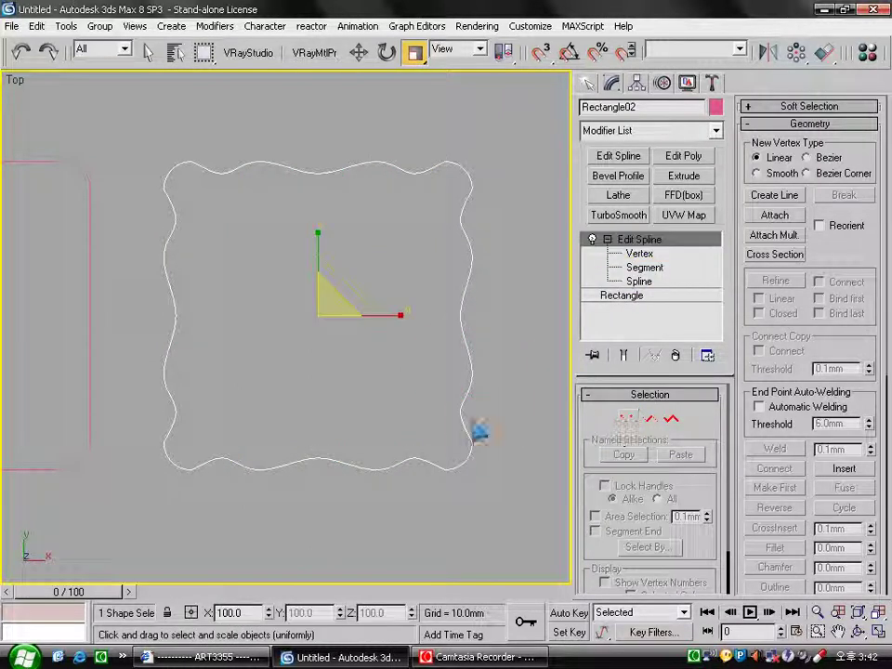
Draw a short vertical Line01 left of Rectangle01, reselect the rectangle and restore four viewports
{"action": "left_click", "coordinate": [269, 501]}
{"action": "scroll", "coordinate": [268, 501], "scroll_direction": "down", "scroll_amount": 3}
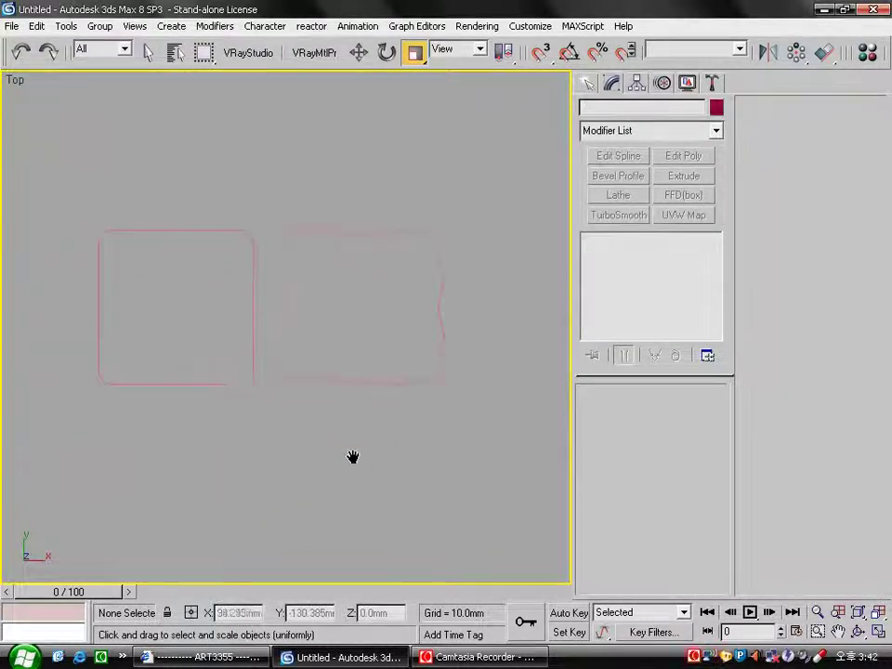
{"action": "left_click", "coordinate": [587, 84]}
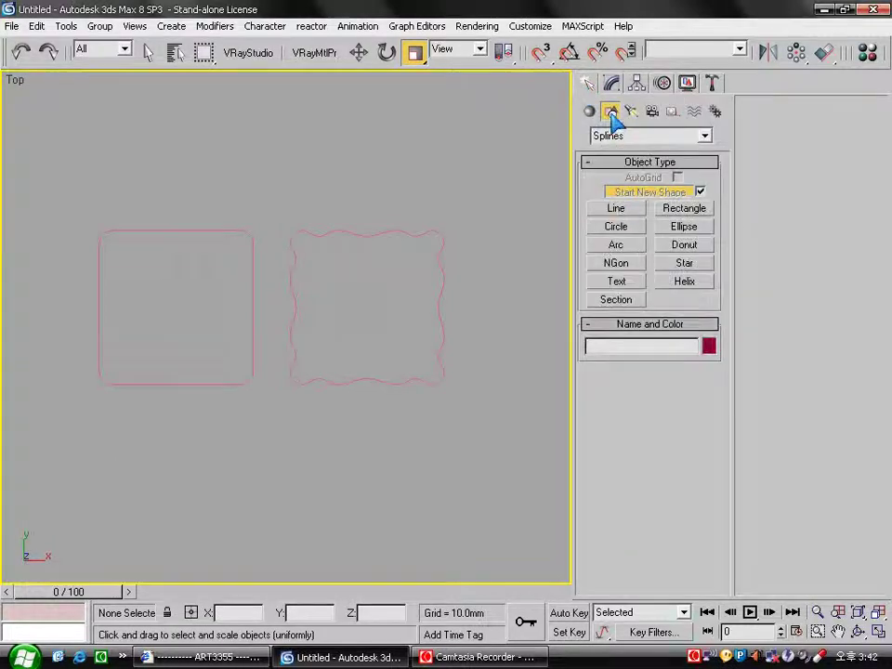
{"action": "left_click", "coordinate": [614, 208]}
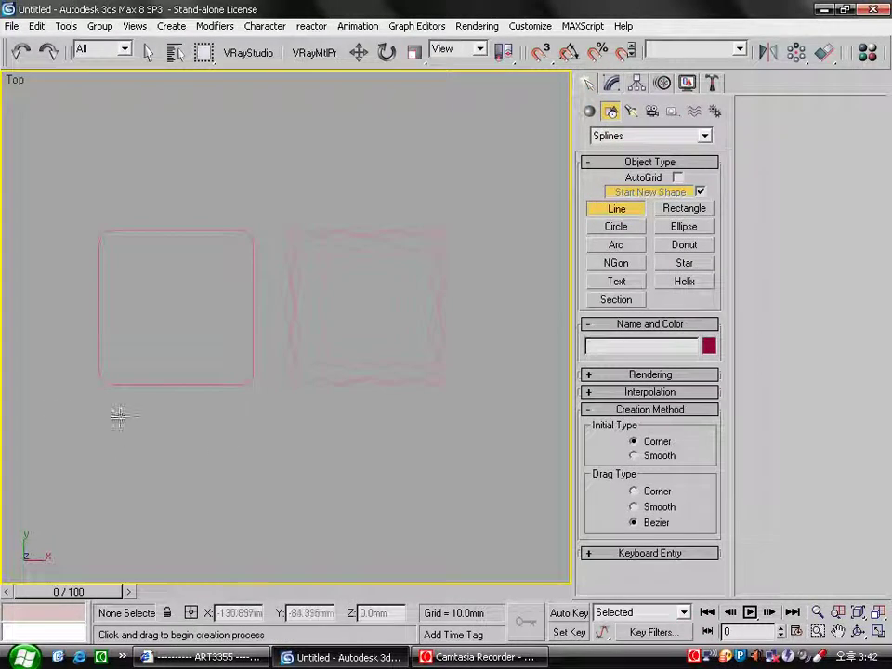
{"action": "left_click", "coordinate": [59, 373]}
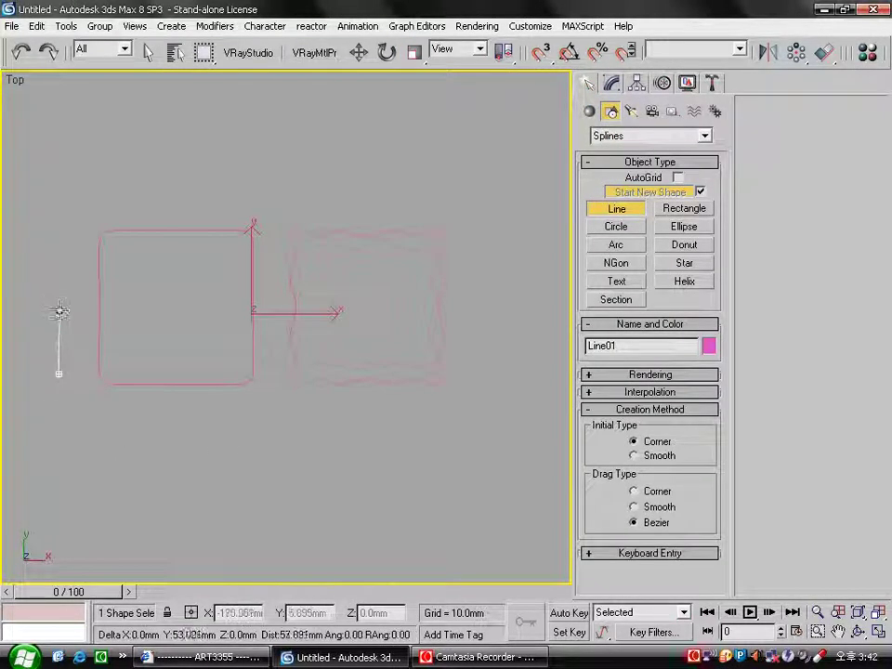
{"action": "left_click", "coordinate": [58, 318]}
{"action": "right_click", "coordinate": [60, 319]}
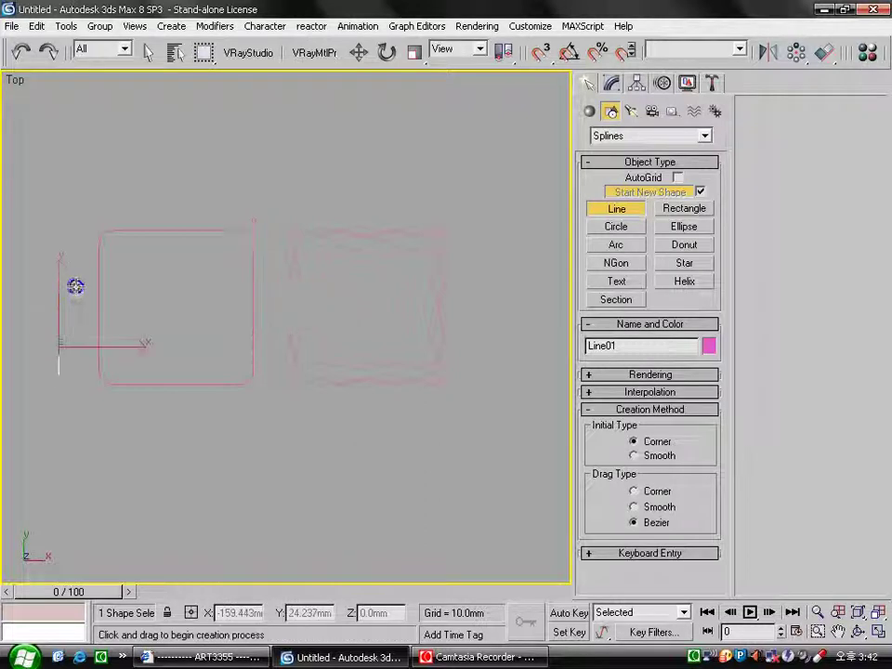
{"action": "key", "text": "w"}
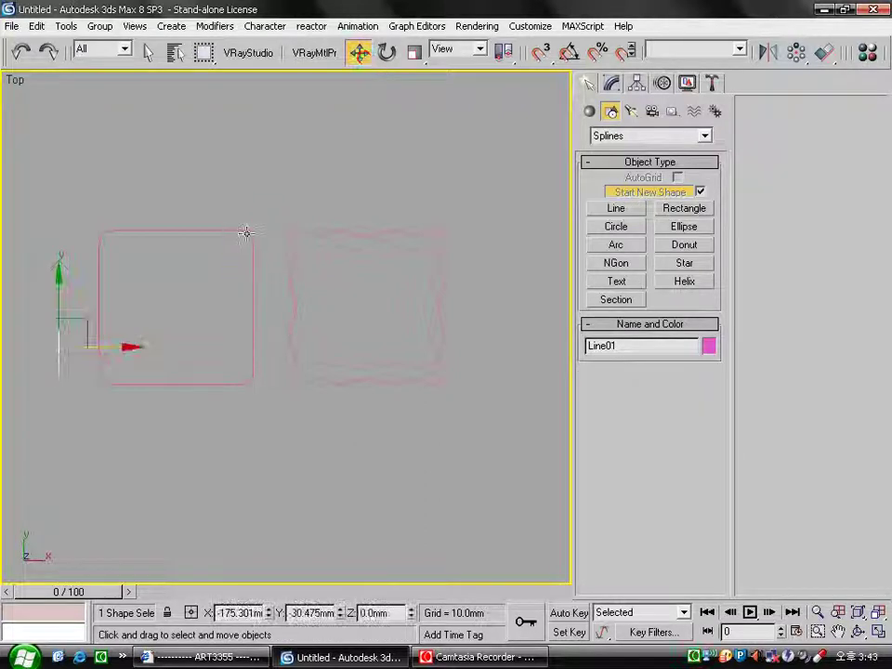
{"action": "left_click", "coordinate": [247, 233]}
{"action": "key", "text": "alt+w"}
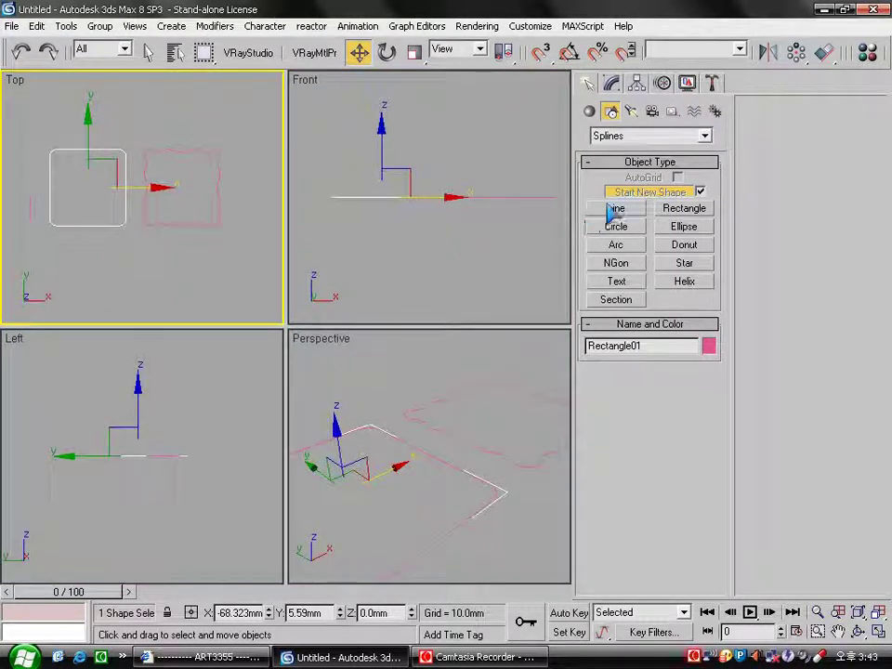
Create a Compound Objects Loft of Rectangle01 along Line01, with edged faces shown
{"action": "left_click", "coordinate": [590, 112]}
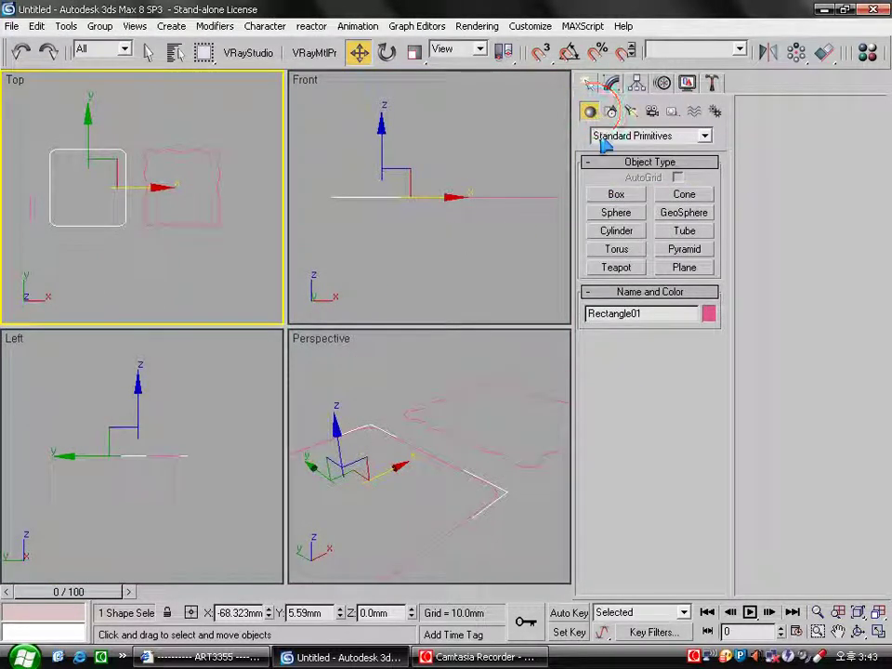
{"action": "left_click", "coordinate": [641, 135]}
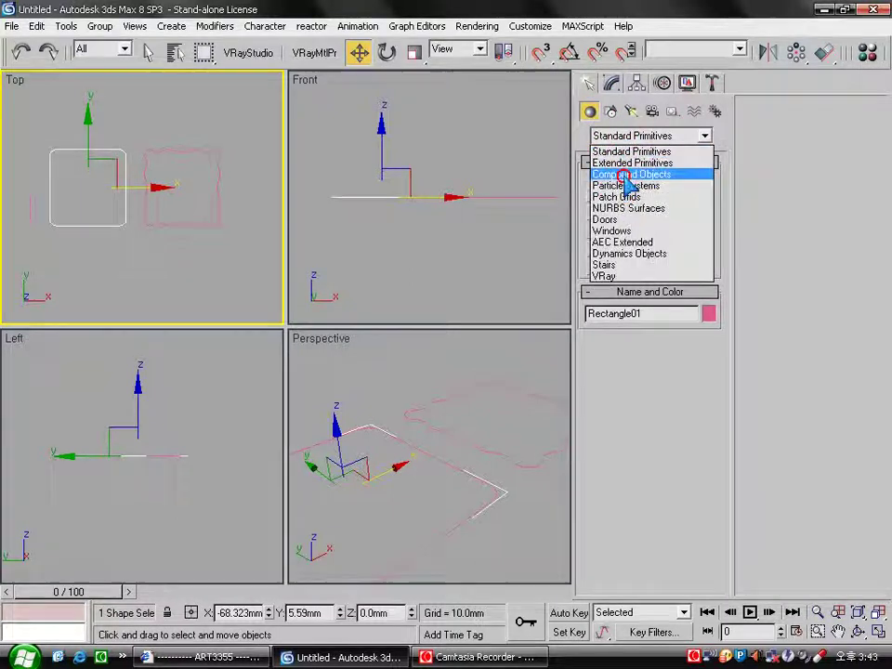
{"action": "left_click", "coordinate": [629, 173]}
{"action": "left_click", "coordinate": [620, 269]}
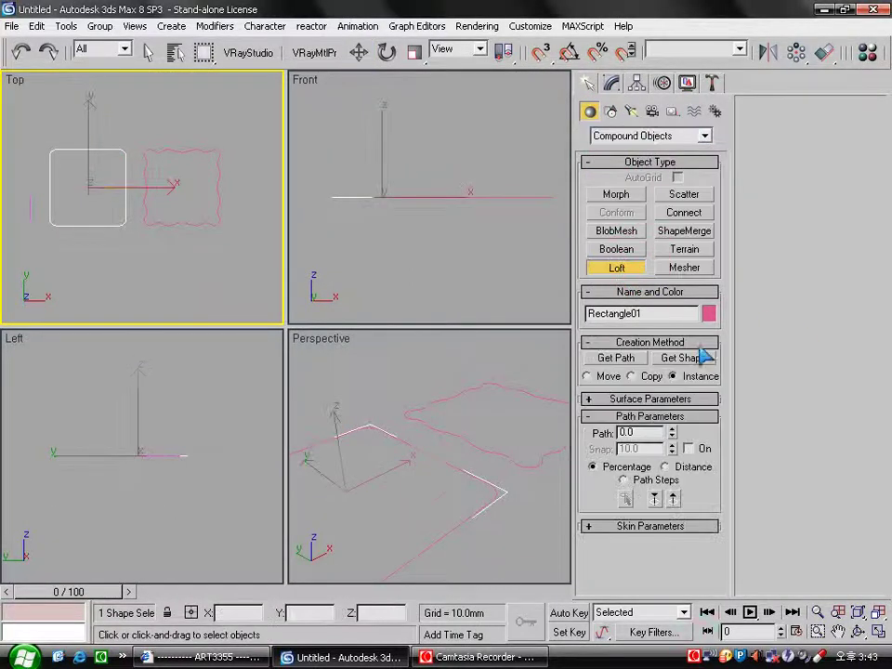
{"action": "left_click", "coordinate": [628, 363]}
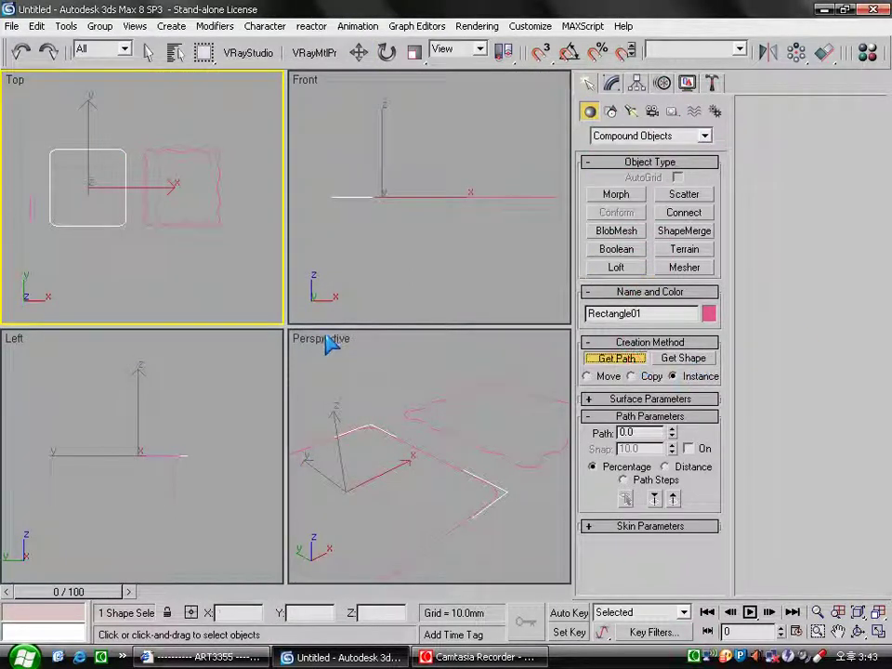
{"action": "left_click", "coordinate": [30, 207]}
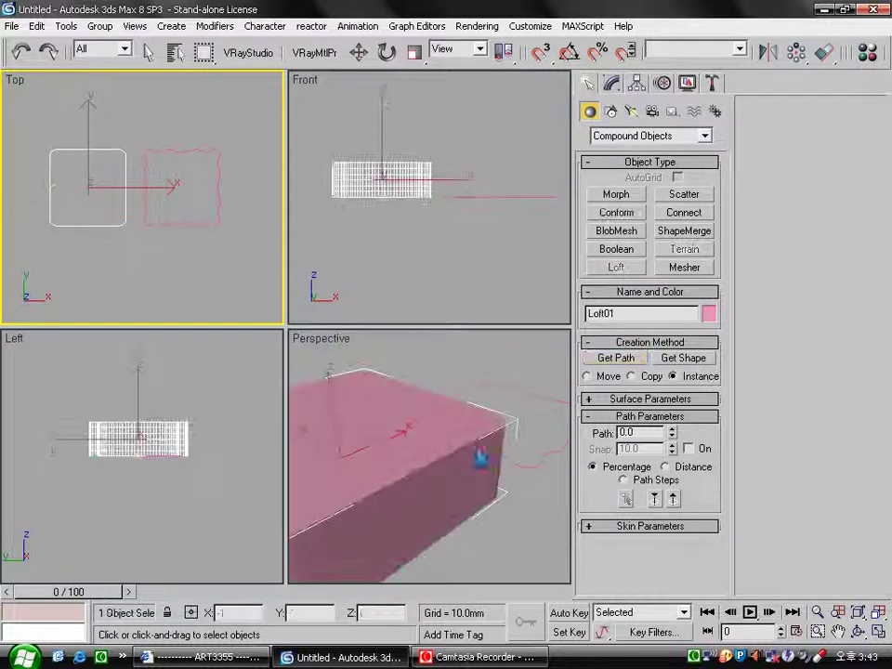
{"action": "scroll", "coordinate": [474, 474], "scroll_direction": "down", "scroll_amount": 3}
{"action": "scroll", "coordinate": [484, 470], "scroll_direction": "down", "scroll_amount": 3}
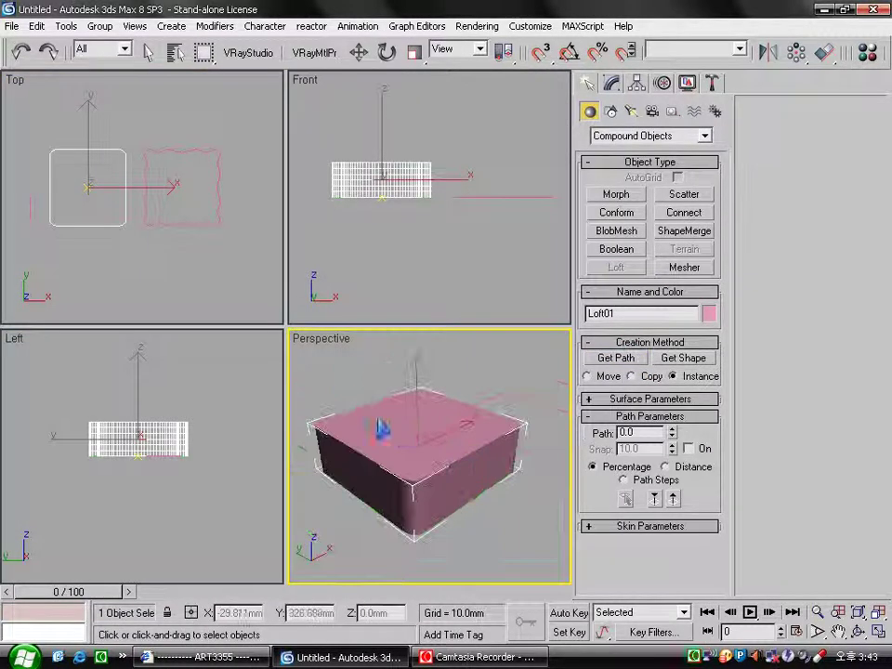
{"action": "key", "text": "F4"}
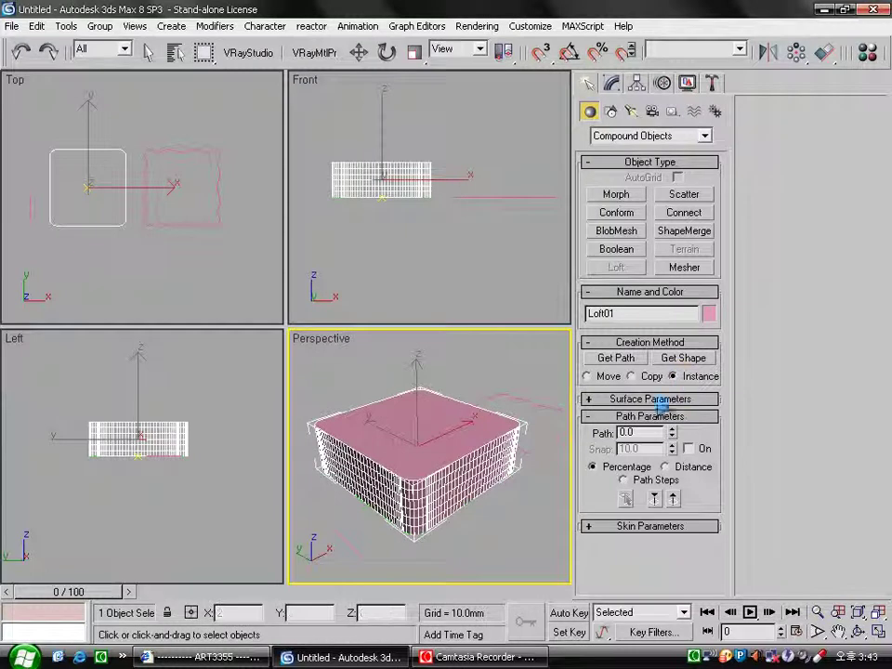
At path 100, add the wavy Rectangle02 as the loft's second shape
{"action": "double_click", "coordinate": [629, 432]}
{"action": "type", "text": "100"}
{"action": "left_click", "coordinate": [683, 357]}
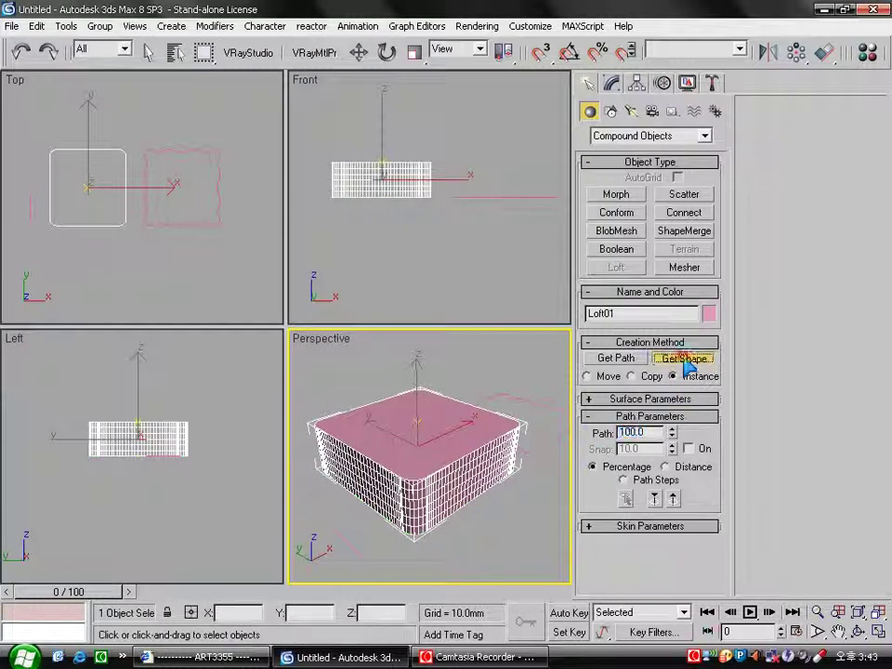
{"action": "left_click", "coordinate": [218, 178]}
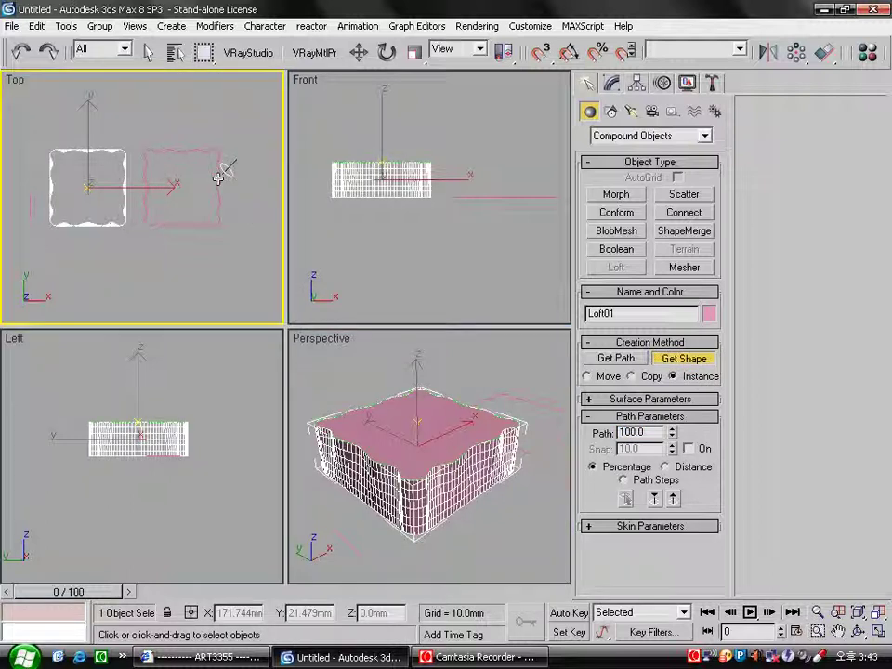
{"action": "middle_click_drag", "start_coordinate": [446, 478], "coordinate": [539, 455], "text": "alt"}
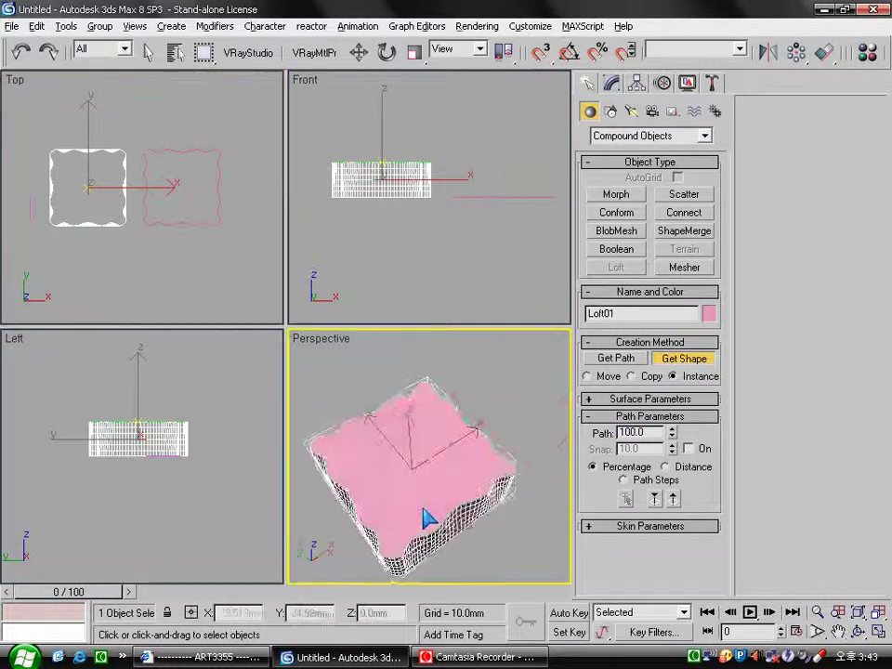
{"action": "left_click", "coordinate": [613, 83]}
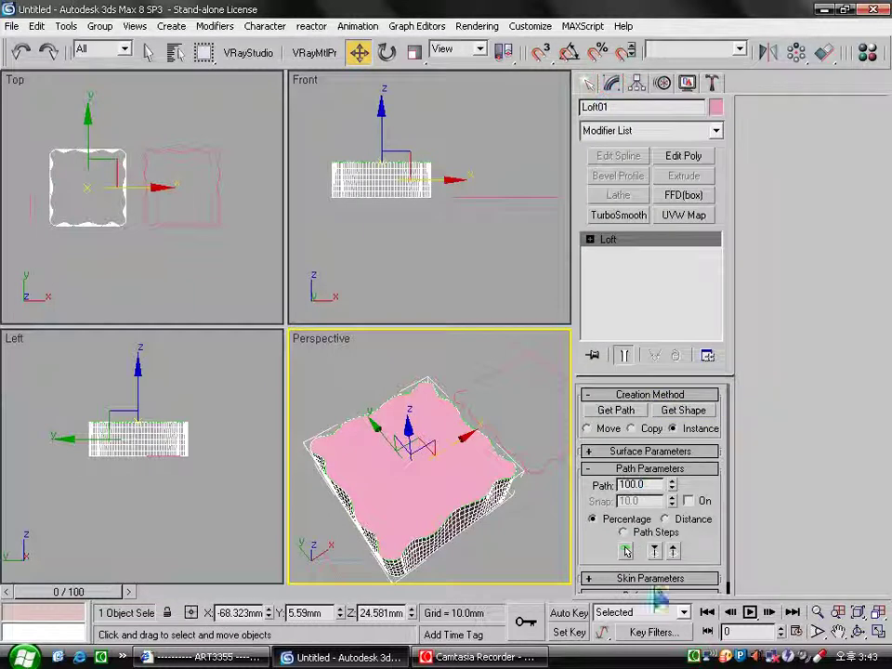
Turn off Cap End and add a Shell modifier with Outer Amount 2
{"action": "left_click", "coordinate": [655, 580]}
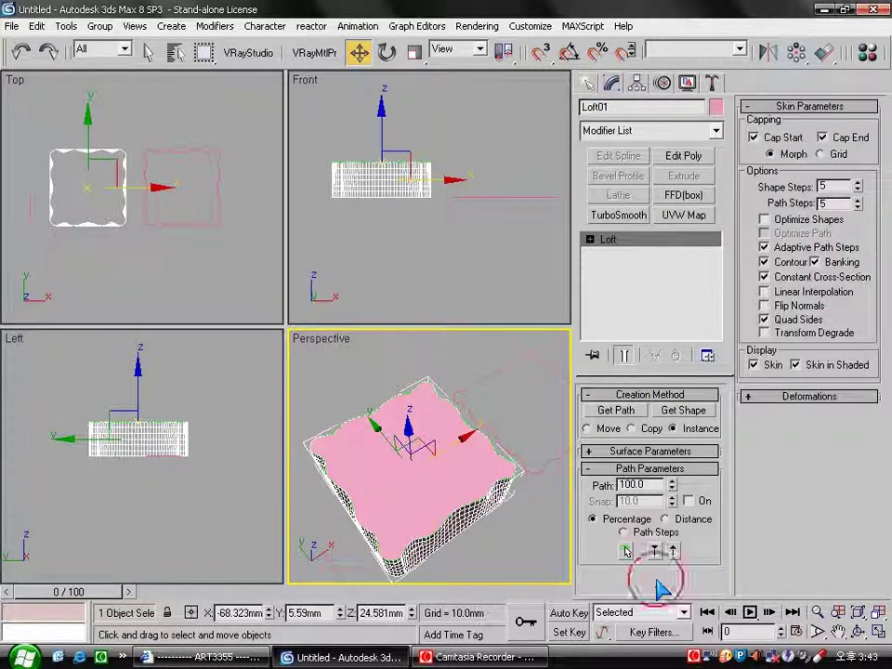
{"action": "left_click", "coordinate": [822, 137]}
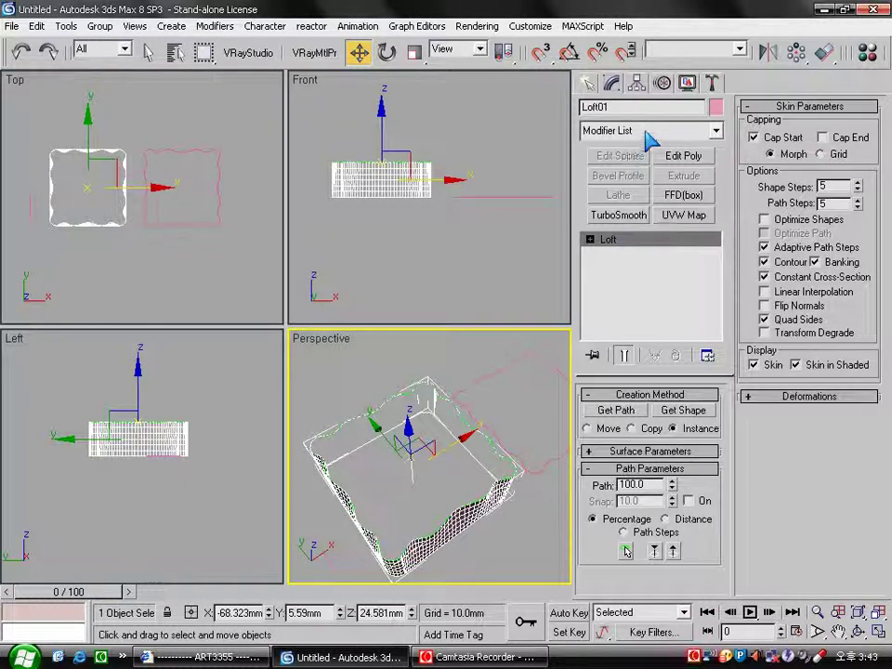
{"action": "left_click", "coordinate": [593, 130]}
{"action": "key", "text": "s"}
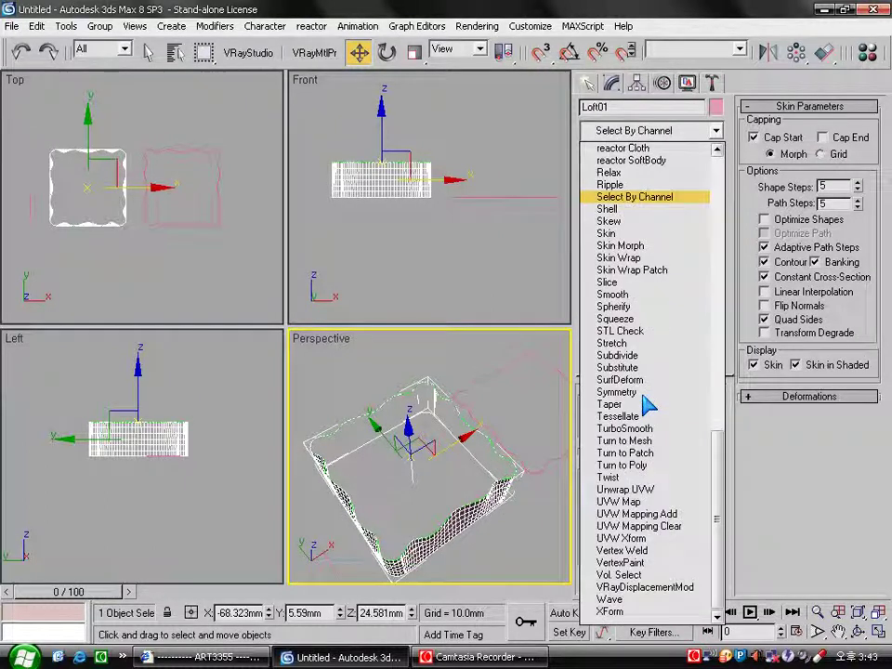
{"action": "left_click", "coordinate": [613, 210]}
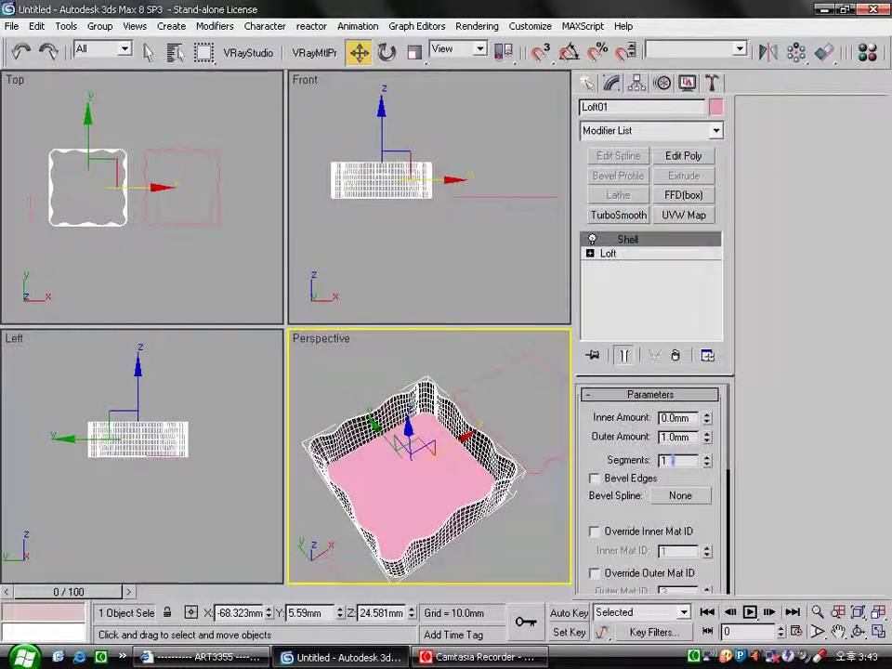
{"action": "double_click", "coordinate": [676, 437]}
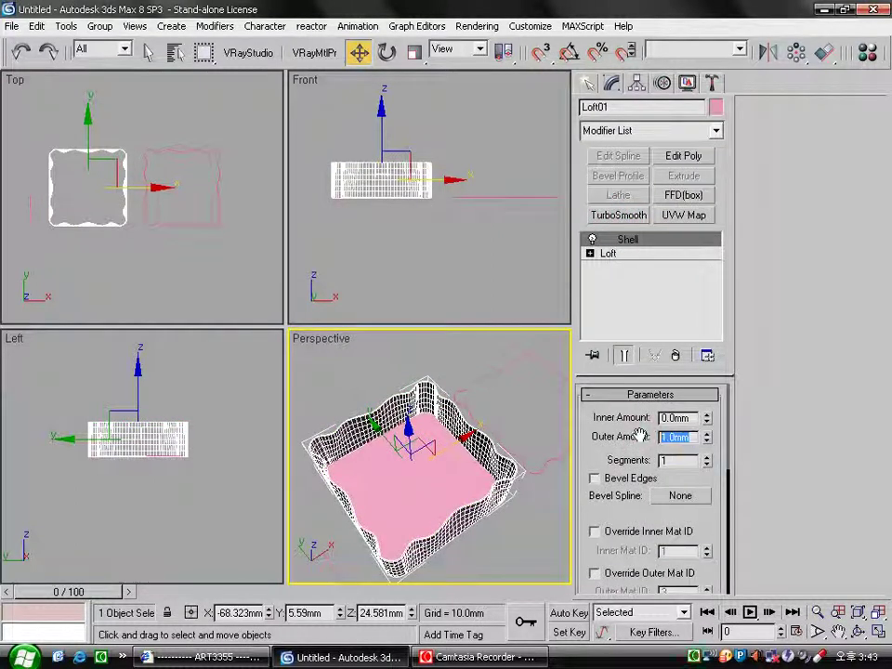
{"action": "type", "text": "2"}
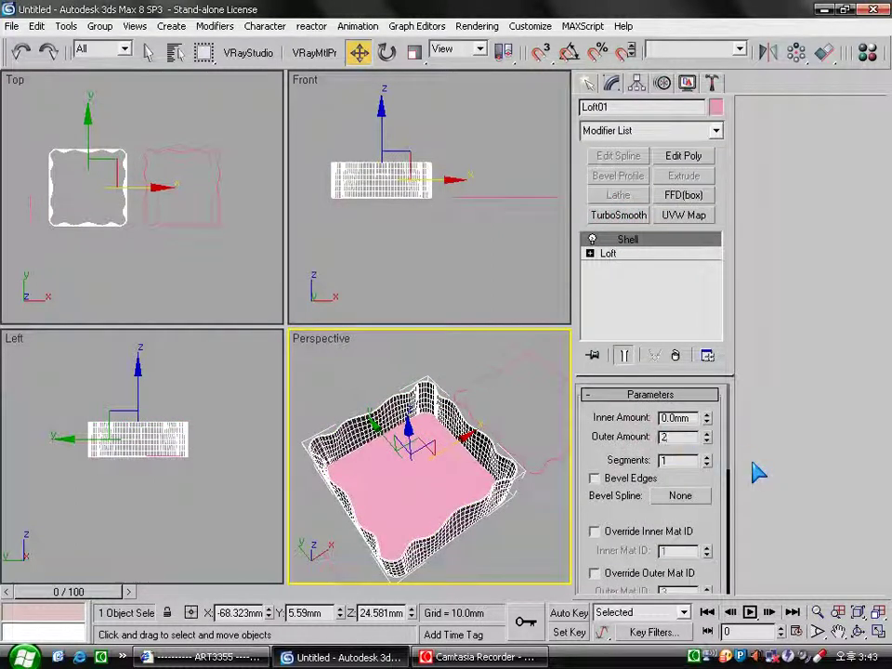
{"action": "left_click", "coordinate": [521, 402]}
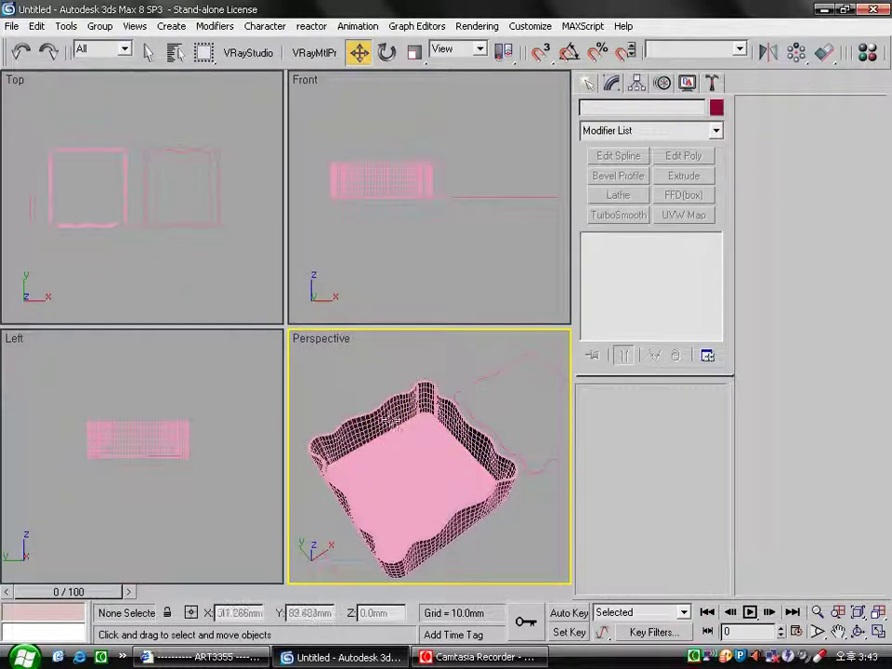
{"action": "left_click", "coordinate": [528, 368]}
Open the loft's Scale Deformation graph and lower the curve's start point to about 77
{"action": "left_click", "coordinate": [641, 254]}
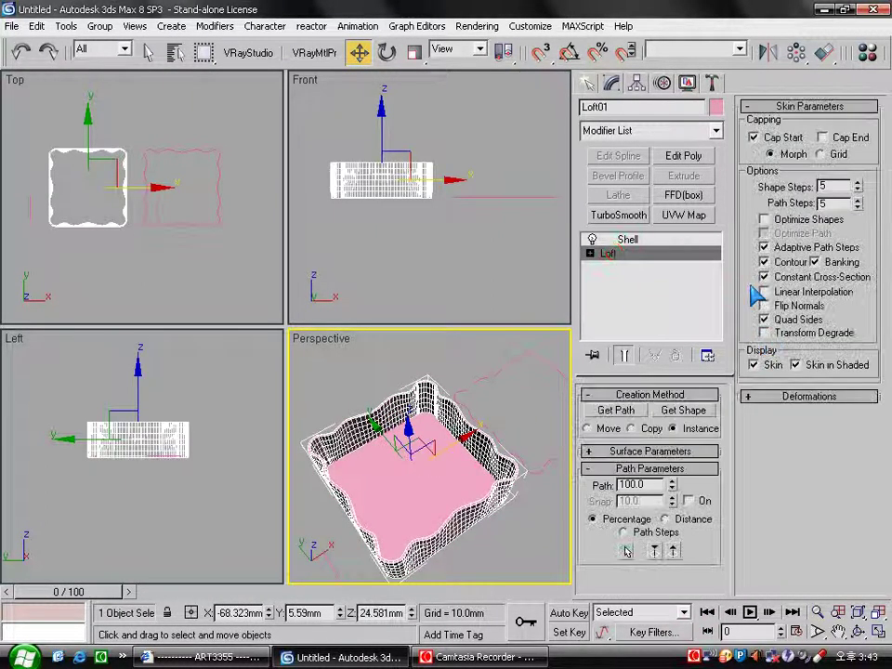
{"action": "left_click", "coordinate": [810, 397]}
{"action": "left_click", "coordinate": [798, 417]}
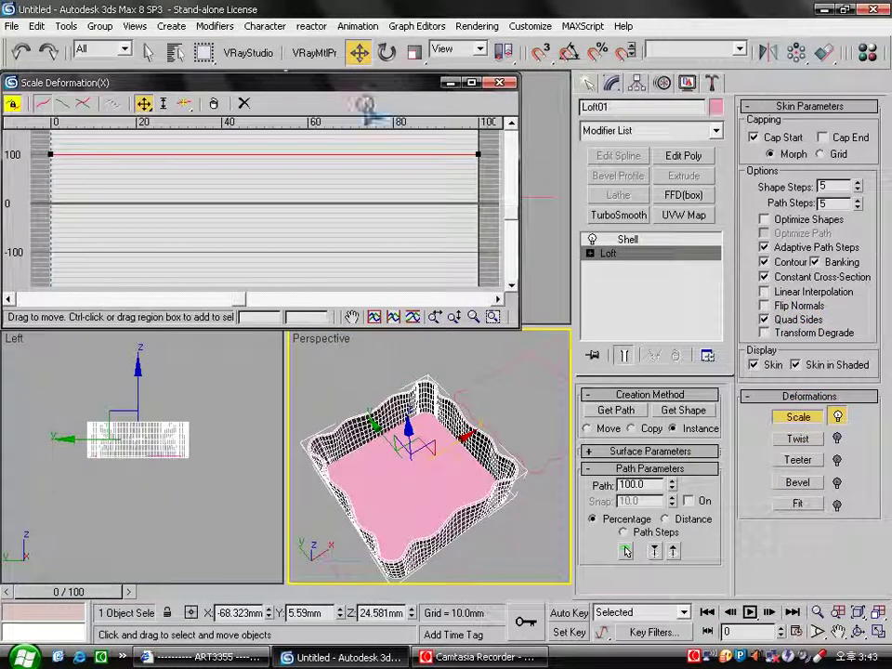
{"action": "left_click_drag", "start_coordinate": [279, 82], "coordinate": [539, 233]}
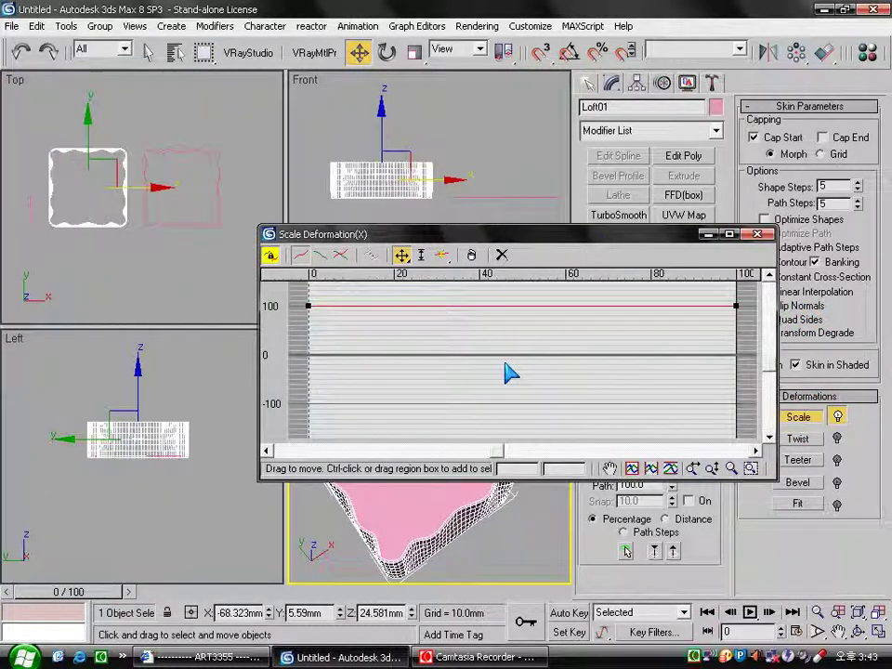
{"action": "left_click", "coordinate": [737, 306]}
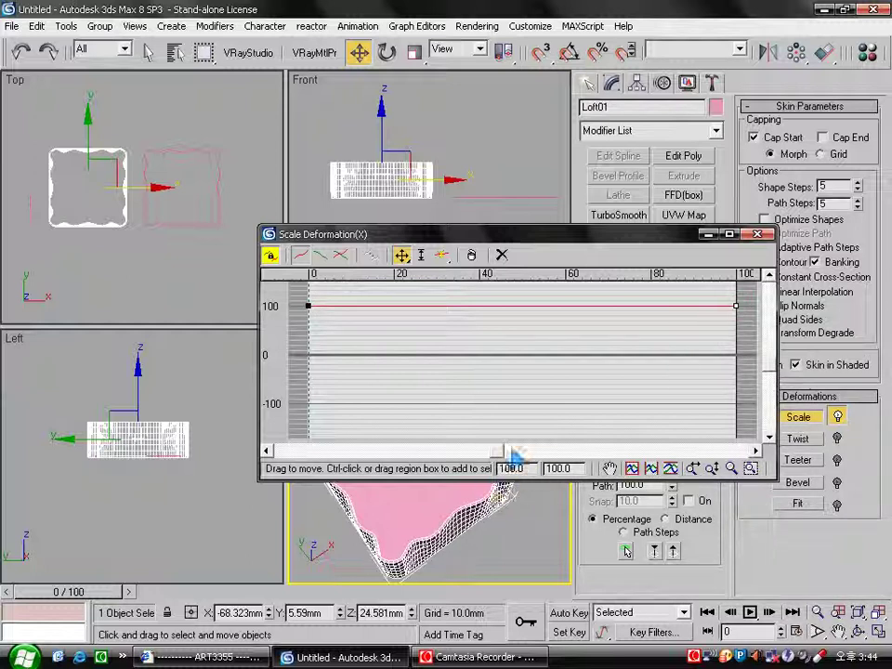
{"action": "left_click_drag", "start_coordinate": [307, 306], "coordinate": [306, 316]}
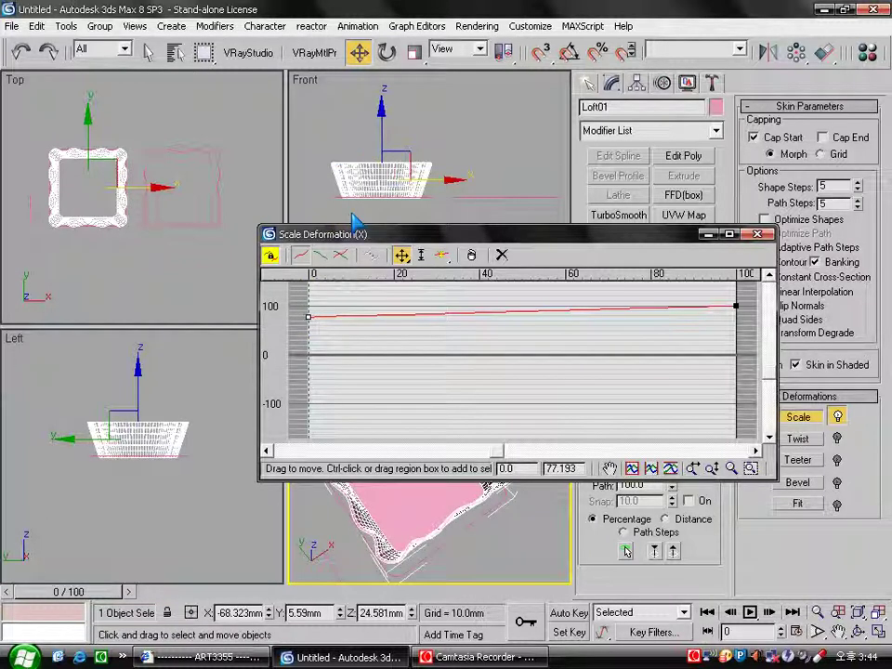
Insert a control point near the curve's start, close the graph and reselect the tray
{"action": "left_click", "coordinate": [442, 256]}
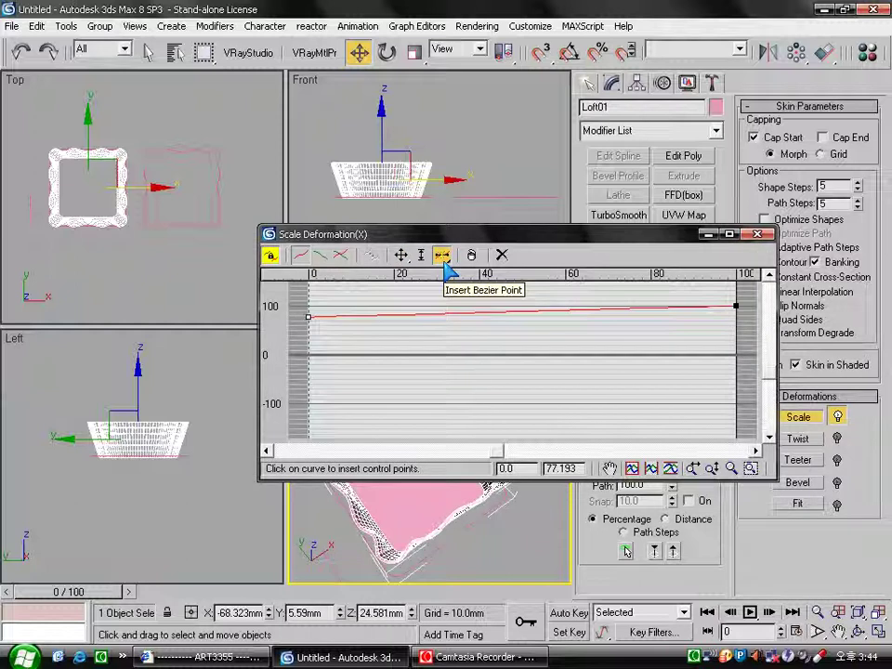
{"action": "left_click", "coordinate": [319, 316]}
{"action": "left_click", "coordinate": [401, 255]}
{"action": "left_click", "coordinate": [308, 316]}
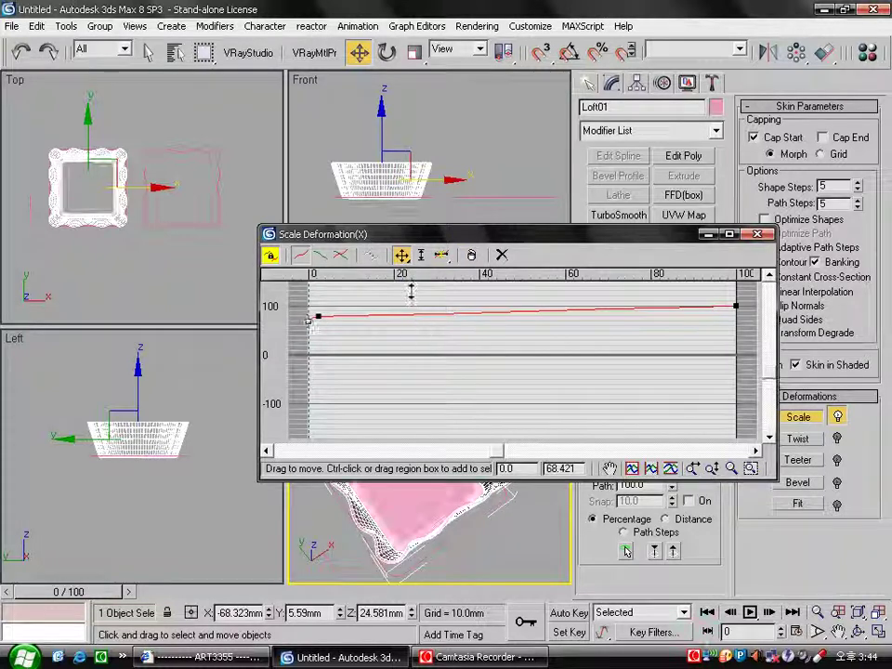
{"action": "left_click", "coordinate": [351, 214]}
{"action": "scroll", "coordinate": [358, 215], "scroll_direction": "up", "scroll_amount": 3}
{"action": "scroll", "coordinate": [364, 236], "scroll_direction": "up", "scroll_amount": 2}
{"action": "scroll", "coordinate": [316, 195], "scroll_direction": "up", "scroll_amount": 2}
{"action": "left_click", "coordinate": [295, 170]}
{"action": "scroll", "coordinate": [454, 197], "scroll_direction": "down", "scroll_amount": 2}
{"action": "scroll", "coordinate": [427, 223], "scroll_direction": "down", "scroll_amount": 1}
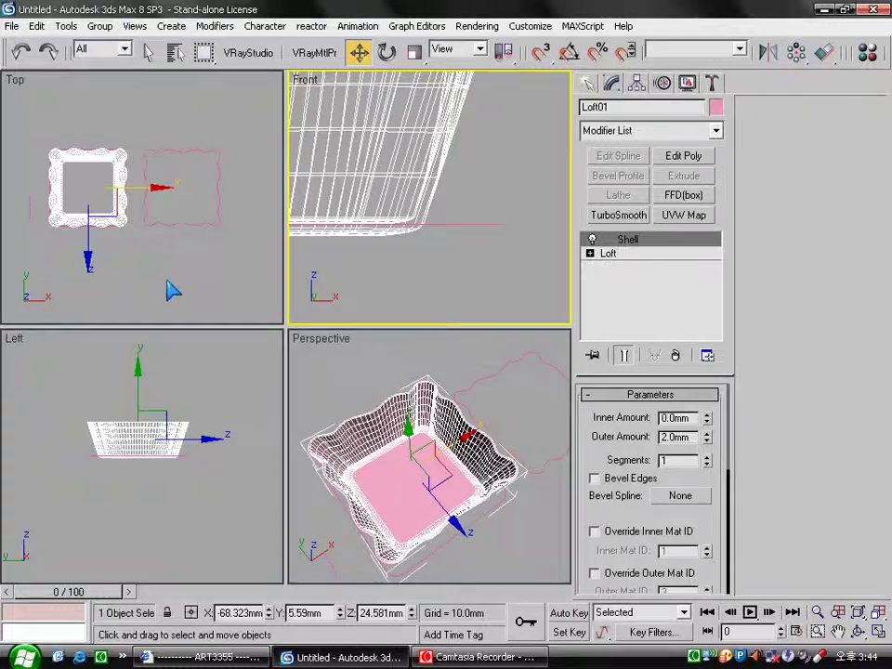
Draw a six-point Star, radii 16.877 and 12.028 mm, with 5.02 mm fillets, in the Top view
{"action": "left_click", "coordinate": [143, 249]}
{"action": "scroll", "coordinate": [109, 200], "scroll_direction": "up", "scroll_amount": 3}
{"action": "scroll", "coordinate": [186, 225], "scroll_direction": "up", "scroll_amount": 2}
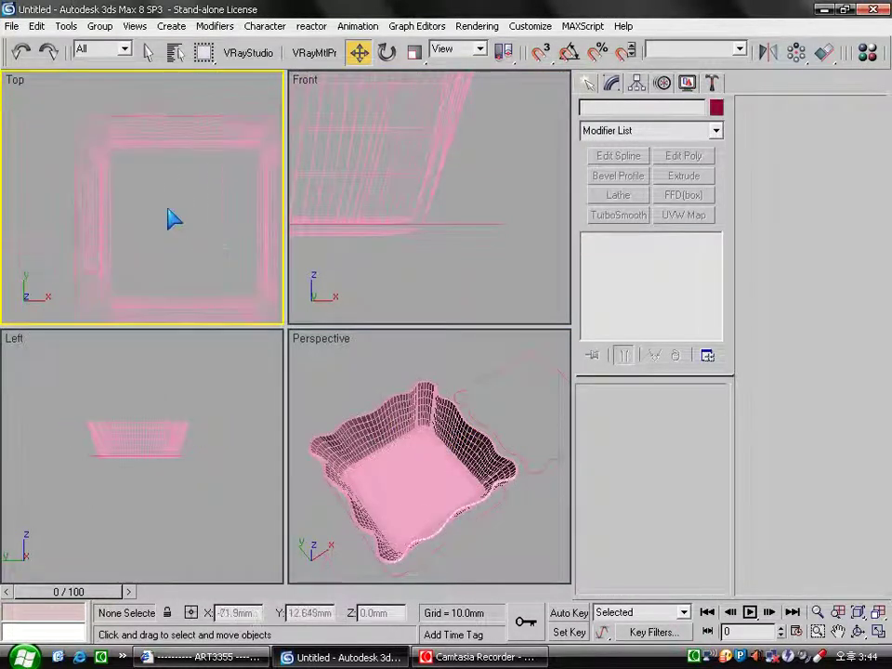
{"action": "left_click", "coordinate": [587, 82]}
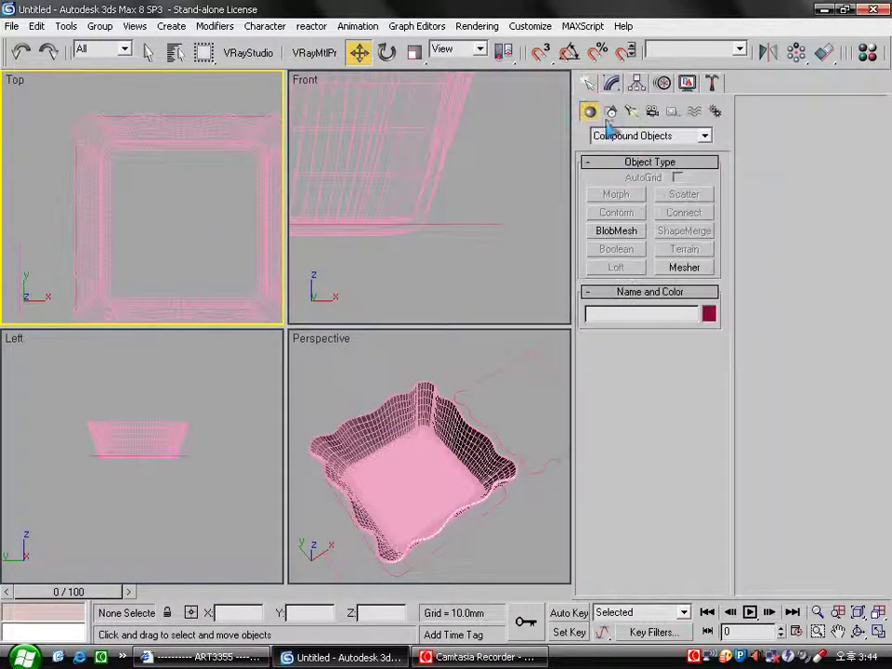
{"action": "left_click", "coordinate": [609, 110]}
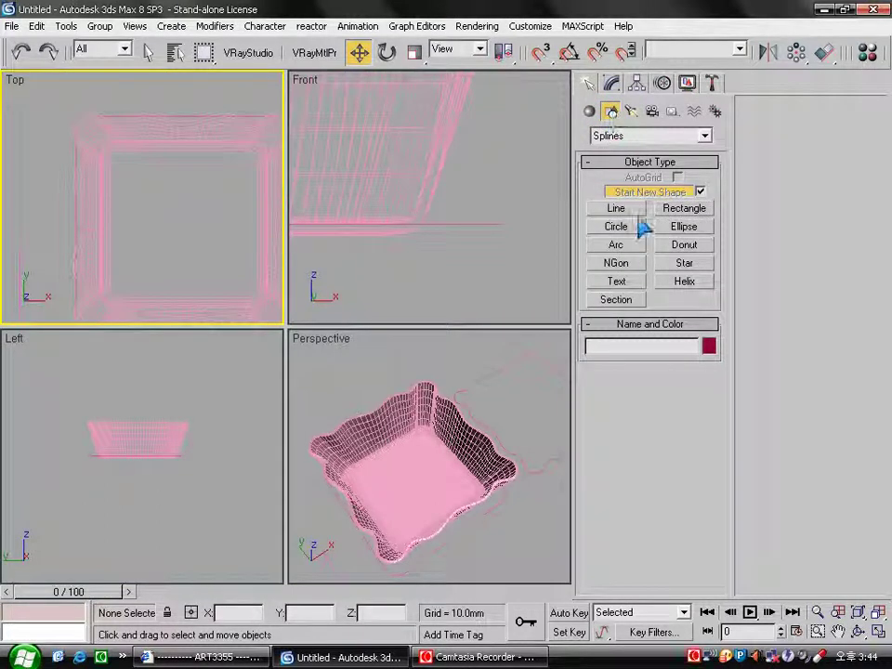
{"action": "left_click", "coordinate": [632, 266]}
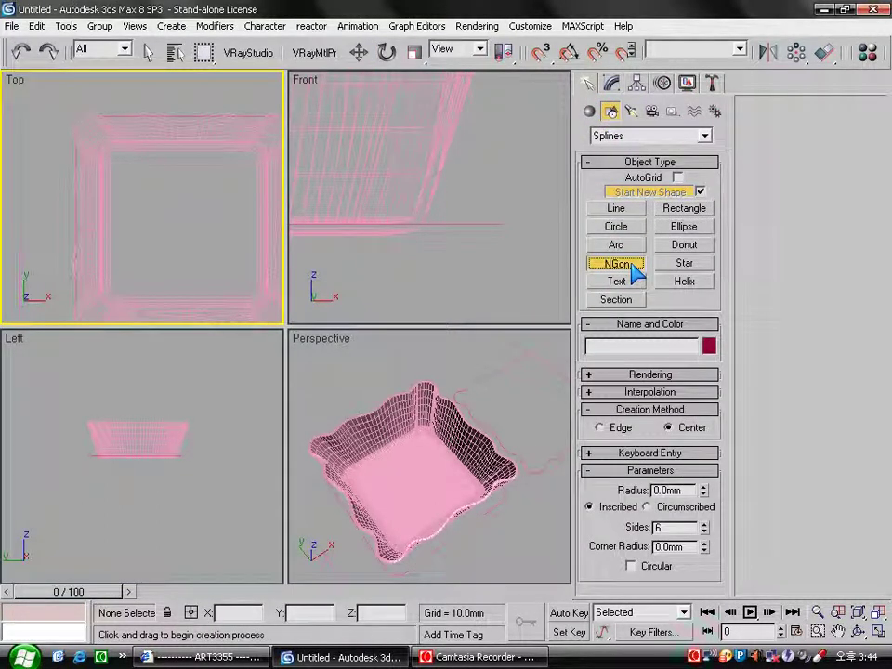
{"action": "left_click", "coordinate": [687, 266]}
{"action": "left_click_drag", "start_coordinate": [134, 186], "coordinate": [128, 172]}
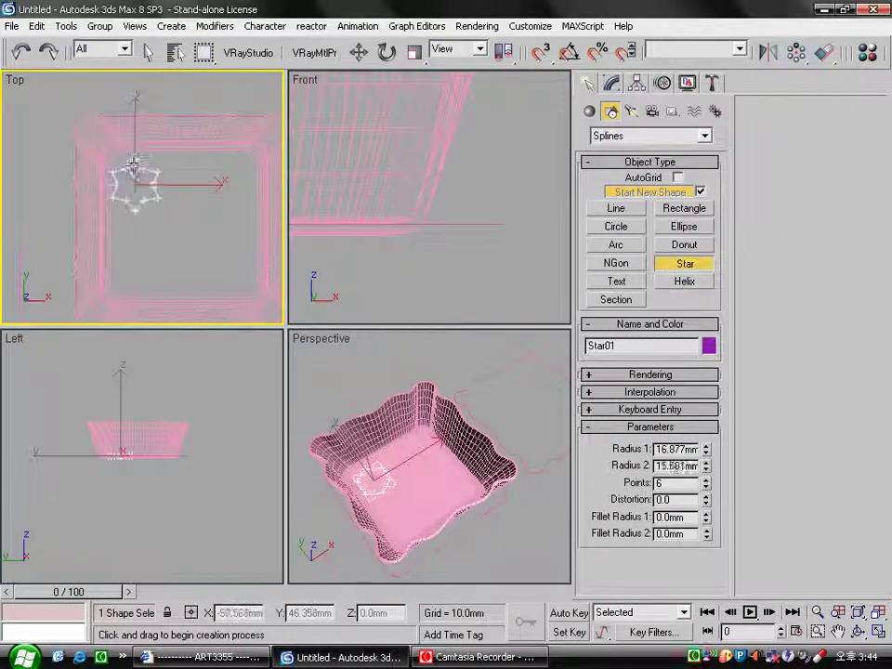
{"action": "left_click", "coordinate": [133, 176]}
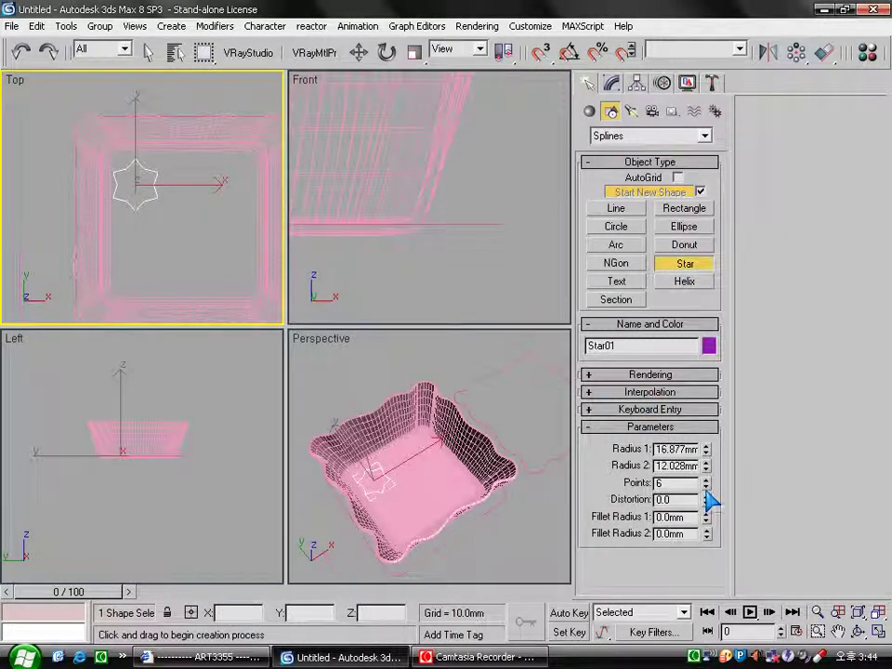
{"action": "left_click_drag", "start_coordinate": [705, 515], "coordinate": [706, 485]}
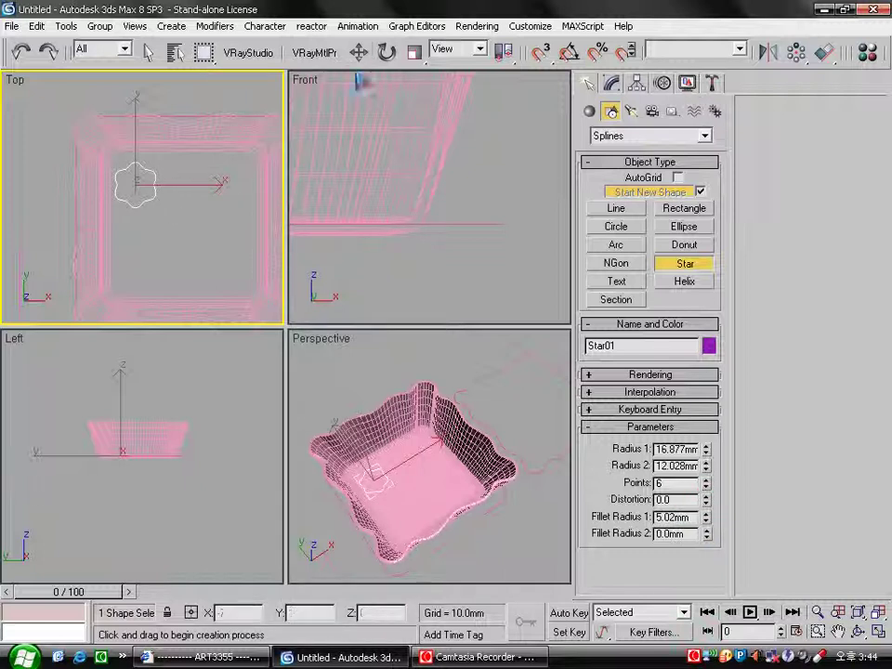
{"action": "right_click", "coordinate": [728, 237]}
{"action": "left_click", "coordinate": [616, 208]}
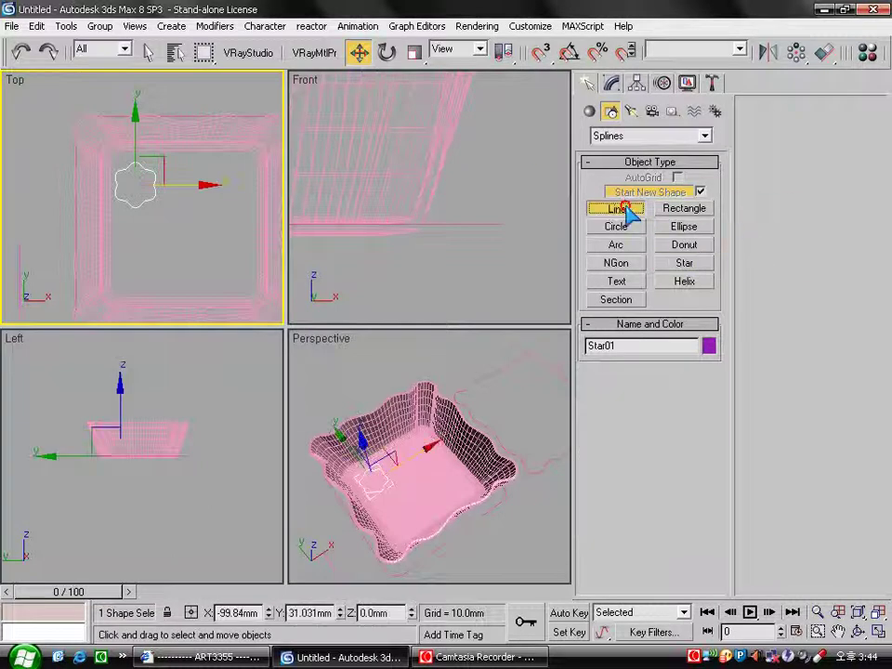
Draw a short two-point vertical path line in the Top view
{"action": "left_click", "coordinate": [50, 198]}
{"action": "left_click", "coordinate": [50, 172]}
{"action": "right_click", "coordinate": [51, 173]}
{"action": "left_click", "coordinate": [358, 52]}
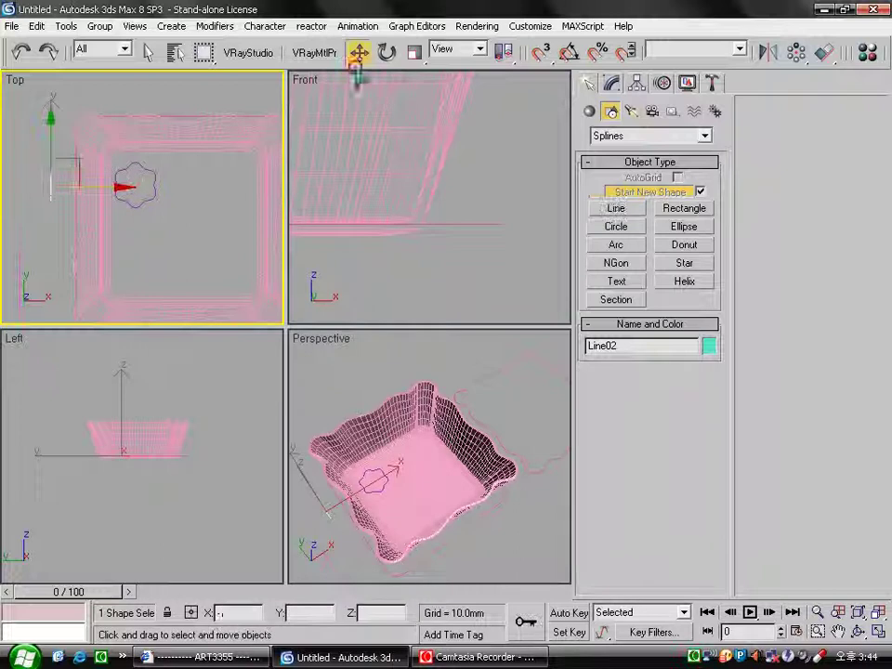
Loft Star01 along the new line using Get Path, creating the candy Loft02
{"action": "left_click", "coordinate": [130, 160]}
{"action": "left_click", "coordinate": [612, 83]}
{"action": "left_click", "coordinate": [592, 83]}
{"action": "left_click", "coordinate": [589, 112]}
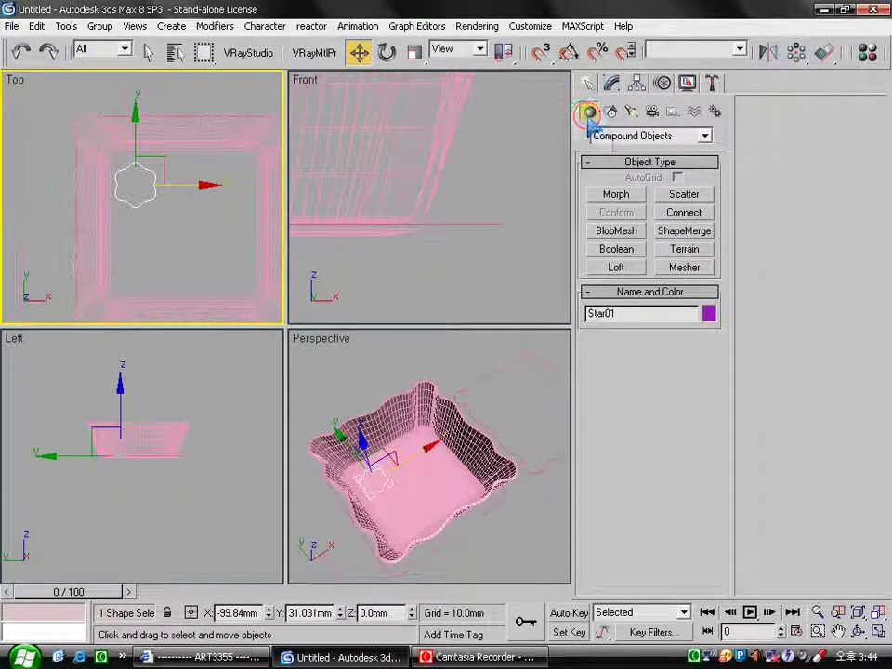
{"action": "left_click", "coordinate": [639, 269]}
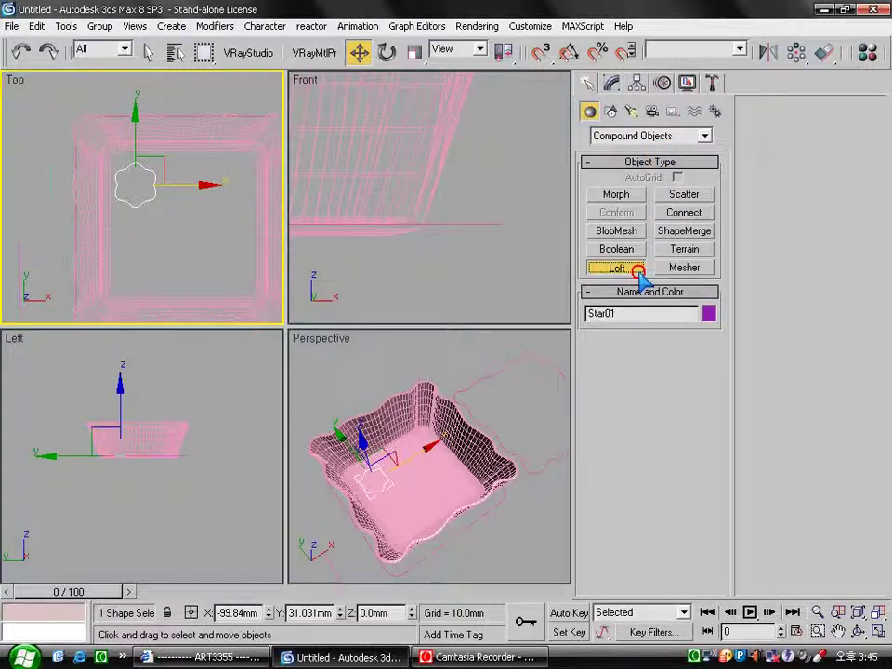
{"action": "left_click", "coordinate": [622, 359]}
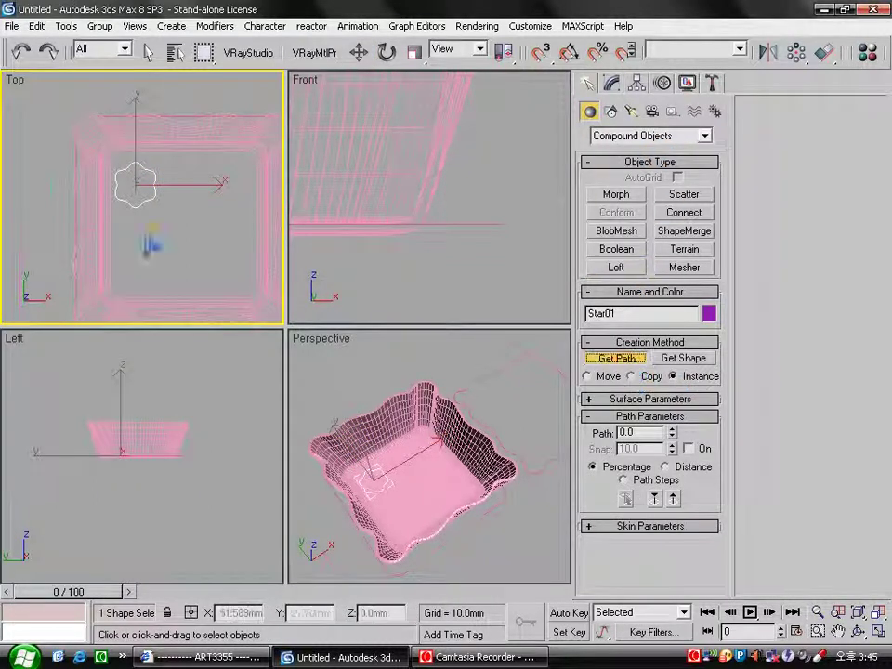
{"action": "left_click", "coordinate": [53, 186]}
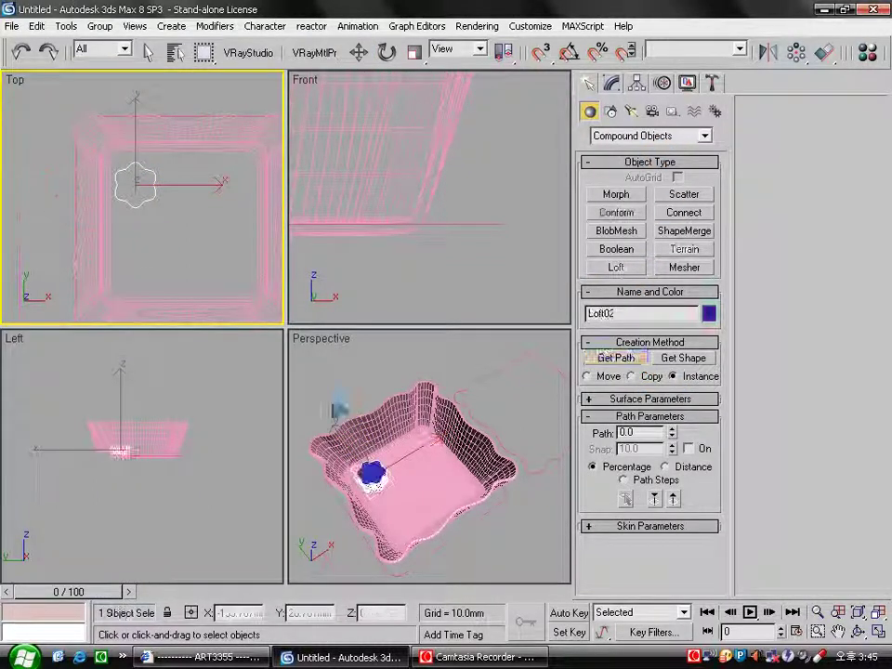
{"action": "right_click", "coordinate": [388, 354]}
{"action": "left_click", "coordinate": [611, 82]}
In the Scale deformation graph, lower the curve's end point to about 14 percent
{"action": "key", "text": "w"}
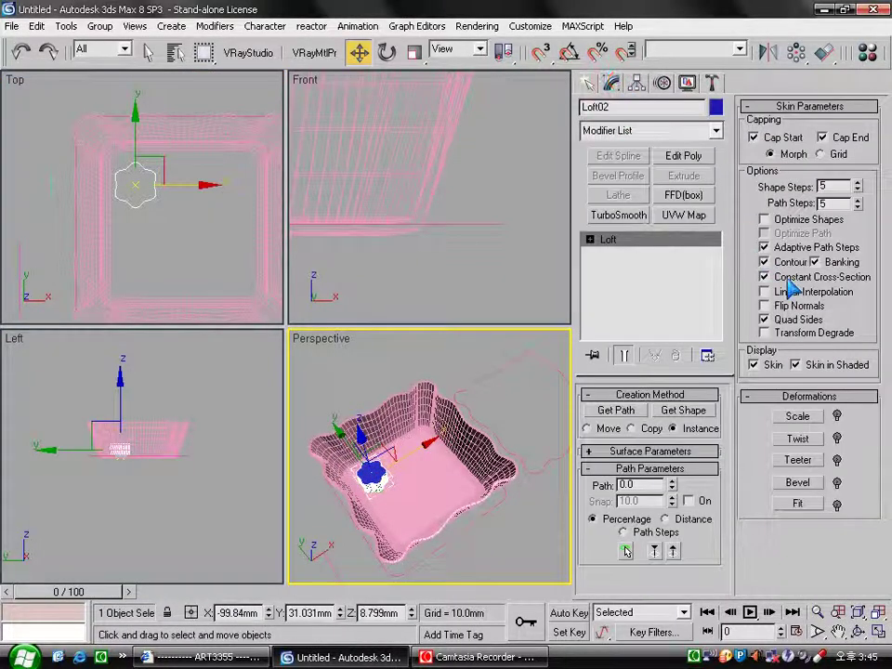
{"action": "left_click", "coordinate": [806, 422]}
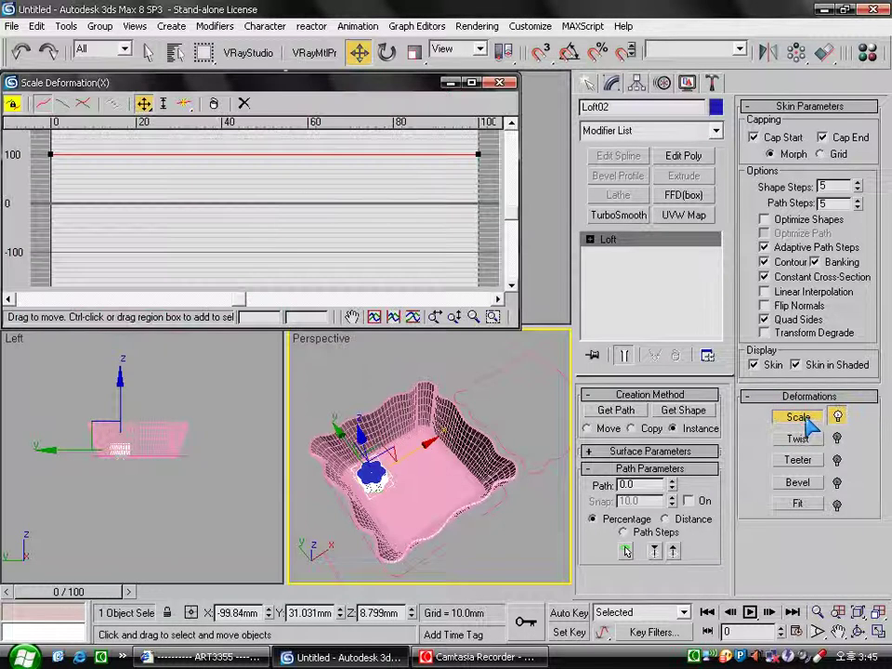
{"action": "left_click", "coordinate": [478, 154]}
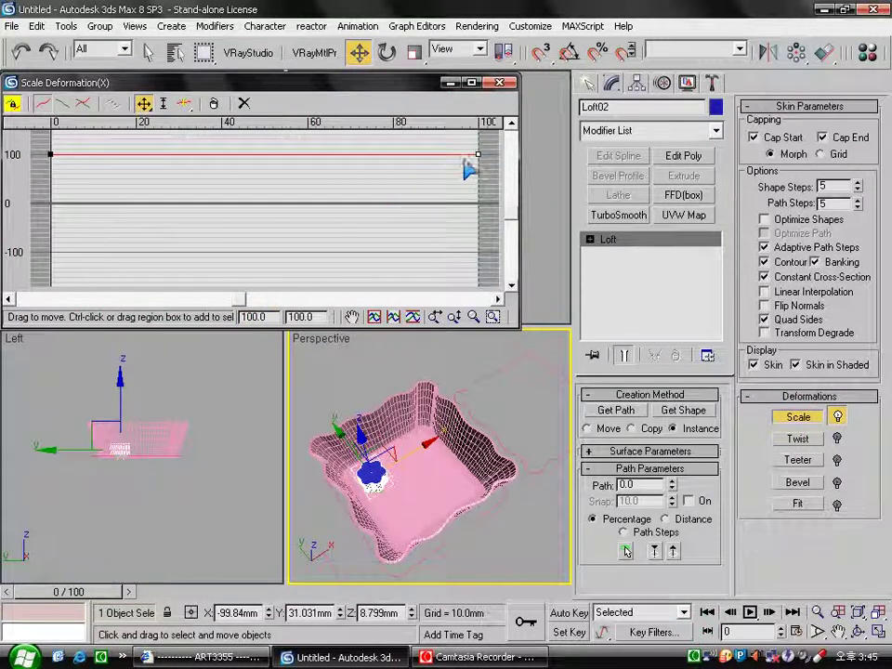
{"action": "left_click_drag", "start_coordinate": [478, 155], "coordinate": [477, 196]}
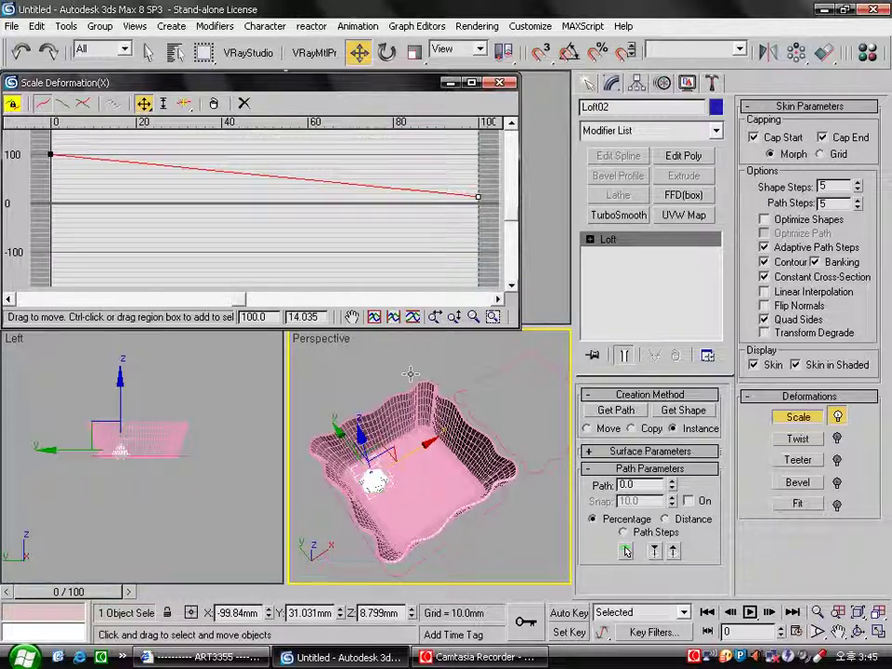
Insert control points along the scale curve, then delete the extra ones
{"action": "left_click", "coordinate": [185, 104]}
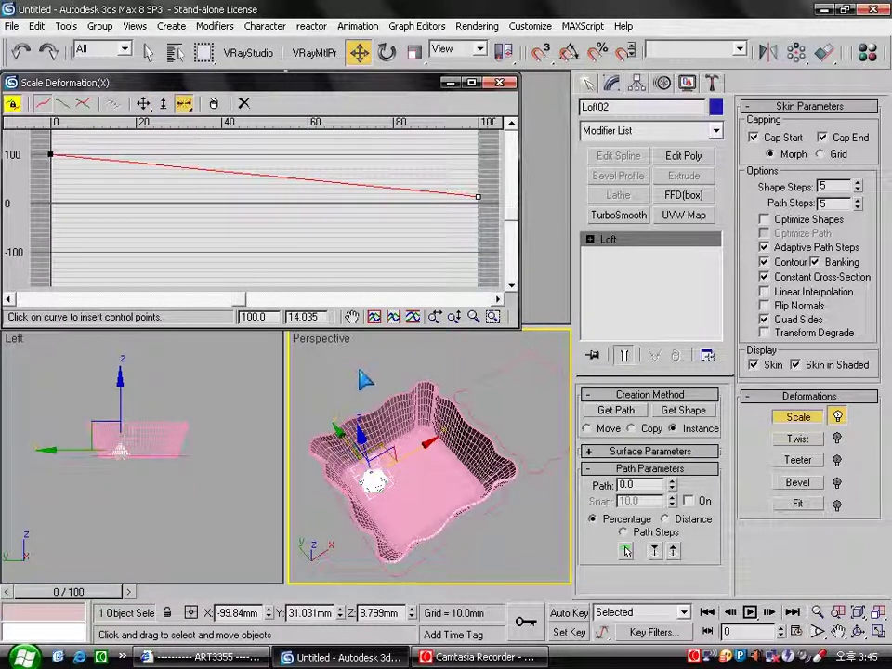
{"action": "key", "text": "z"}
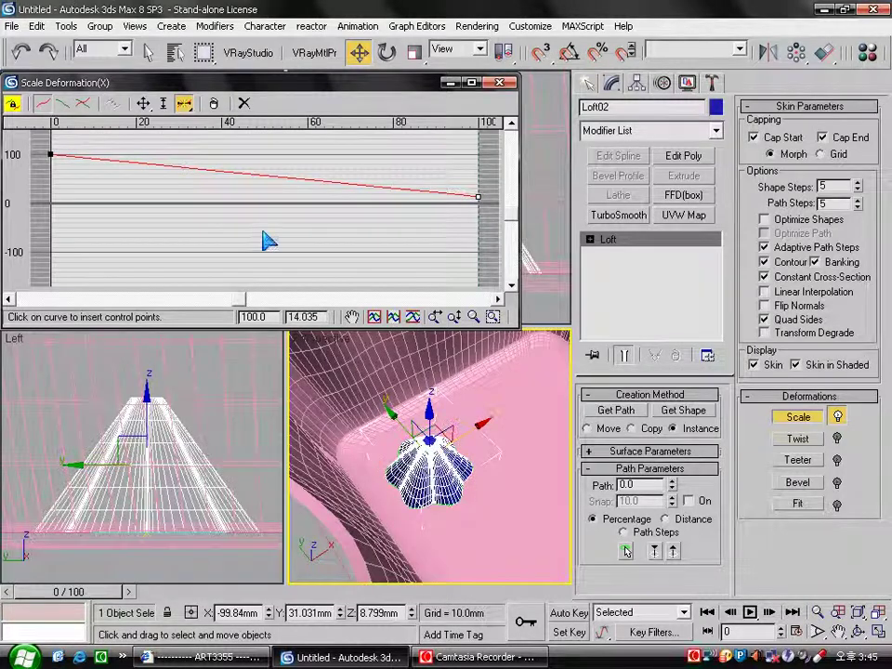
{"action": "left_click", "coordinate": [64, 154]}
{"action": "left_click", "coordinate": [372, 186]}
{"action": "left_click", "coordinate": [144, 103]}
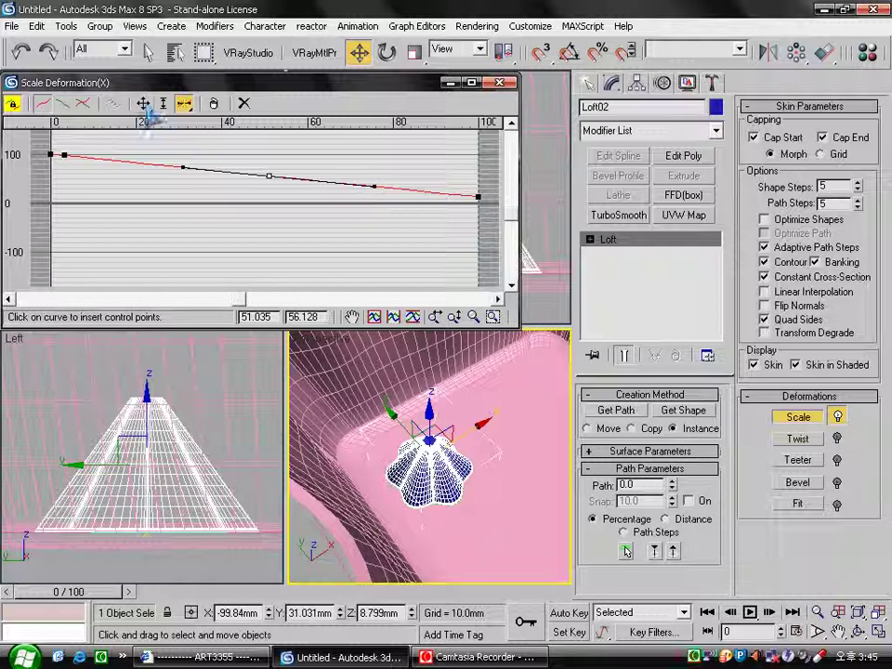
{"action": "key", "text": "Delete"}
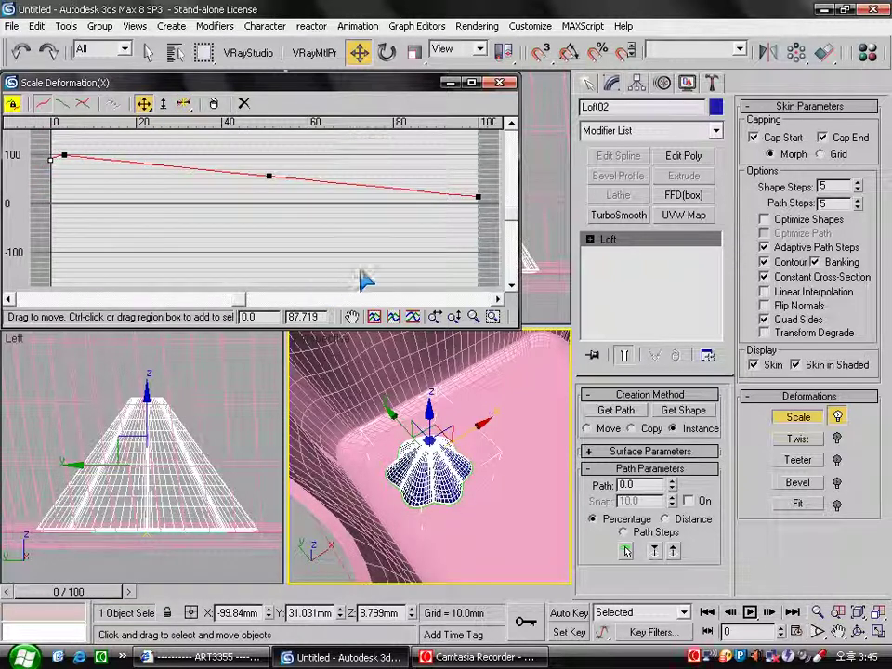
Raise the middle Bezier point, adjust its handles, and slightly lower the first point
{"action": "left_click_drag", "start_coordinate": [269, 176], "coordinate": [268, 165]}
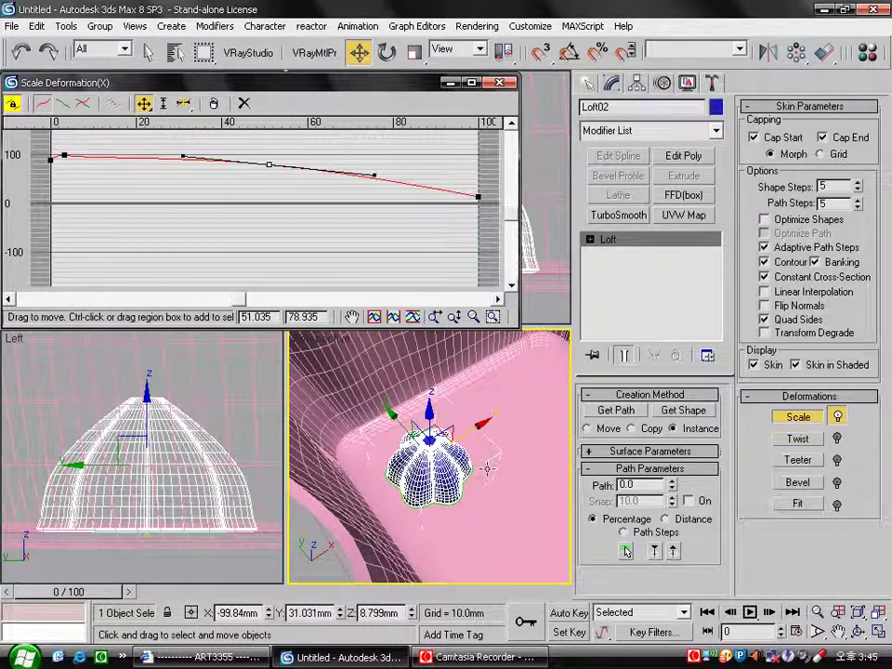
{"action": "mouse_move", "coordinate": [372, 174]}
{"action": "left_mouse_down"}
{"action": "mouse_move", "coordinate": [393, 170]}
{"action": "mouse_move", "coordinate": [327, 173]}
{"action": "left_mouse_up"}
{"action": "left_click_drag", "start_coordinate": [270, 163], "coordinate": [270, 156]}
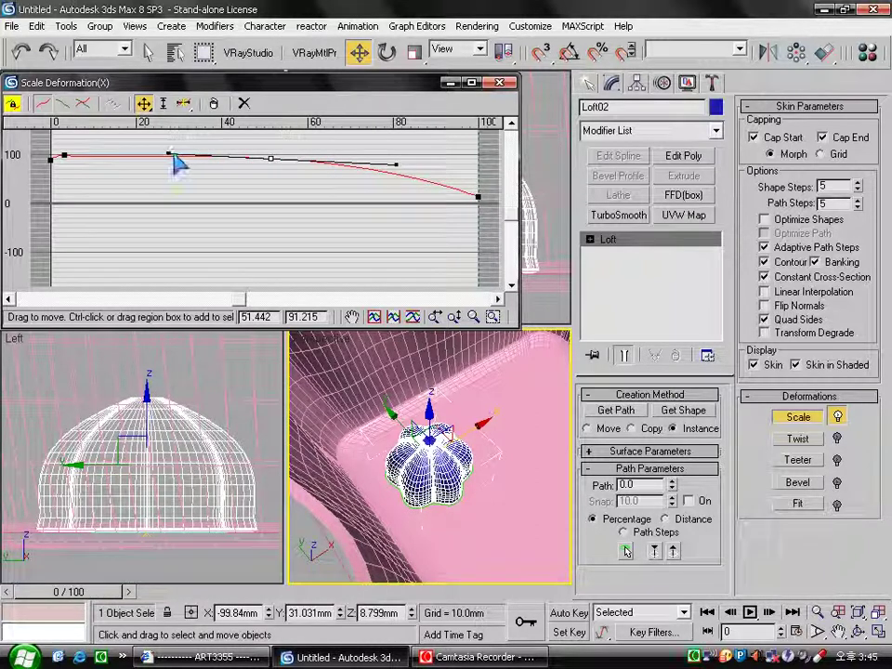
{"action": "left_click_drag", "start_coordinate": [65, 155], "coordinate": [62, 156]}
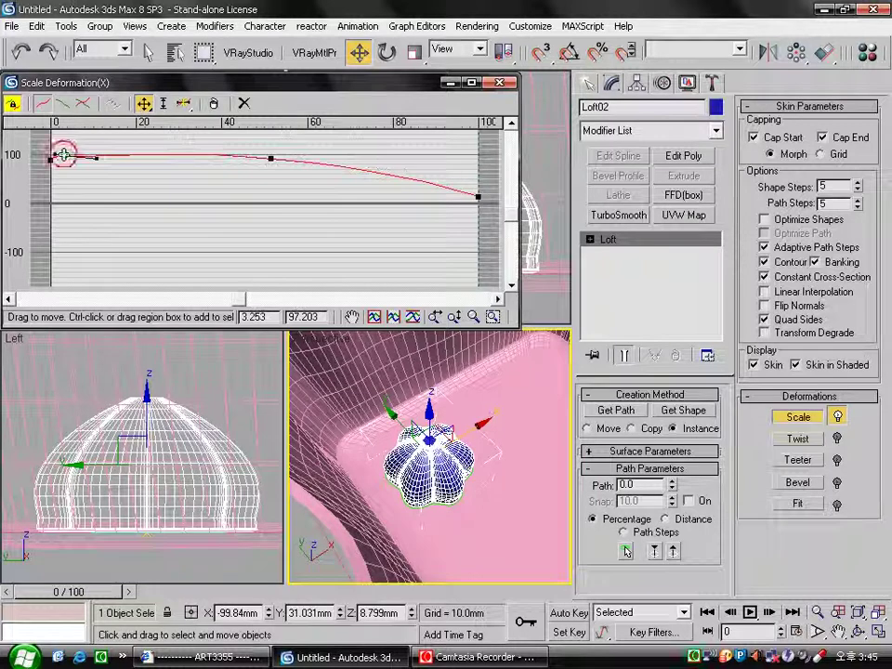
{"action": "left_click", "coordinate": [75, 149]}
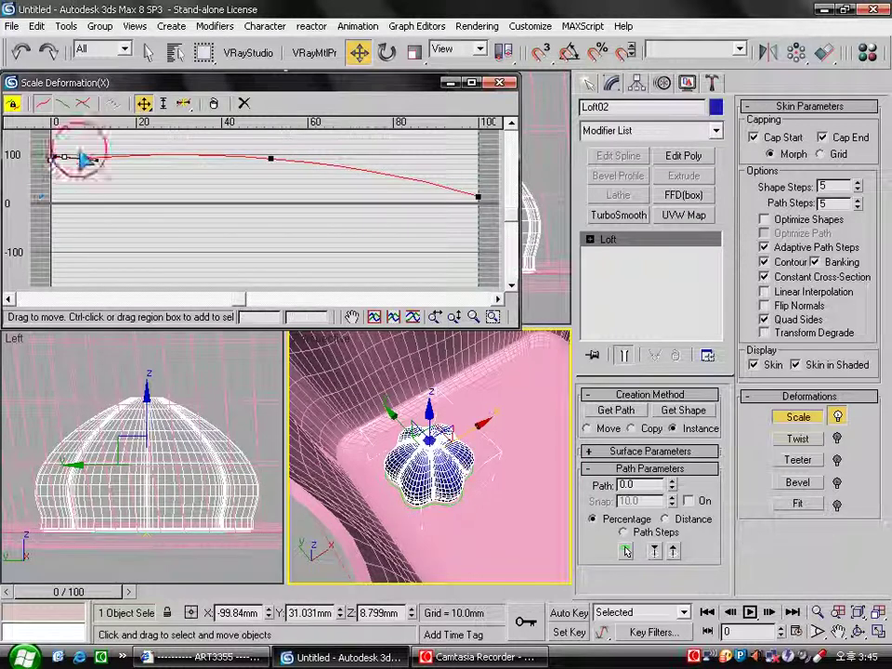
{"action": "mouse_move", "coordinate": [63, 158]}
{"action": "left_mouse_down"}
{"action": "mouse_move", "coordinate": [90, 181]}
{"action": "mouse_move", "coordinate": [96, 159]}
{"action": "left_mouse_up"}
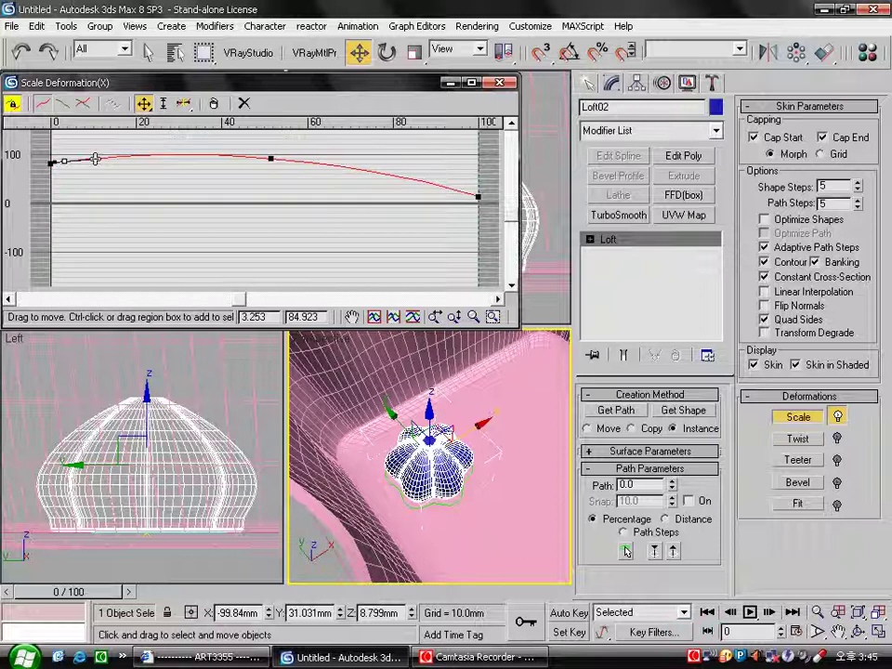
{"action": "left_click", "coordinate": [501, 83]}
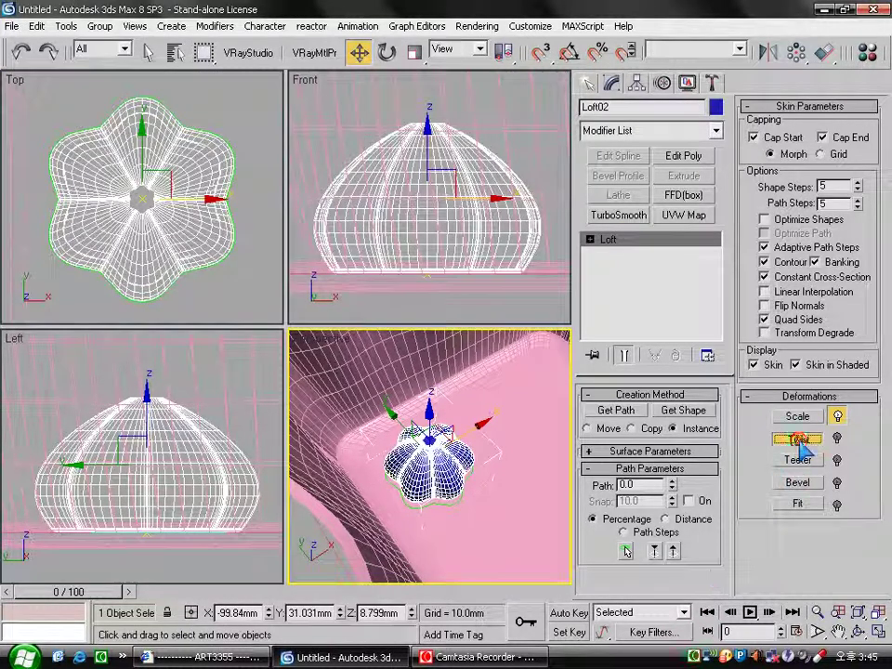
Twist the candy's start to about -122 in the Twist deformation graph
{"action": "left_click", "coordinate": [798, 444]}
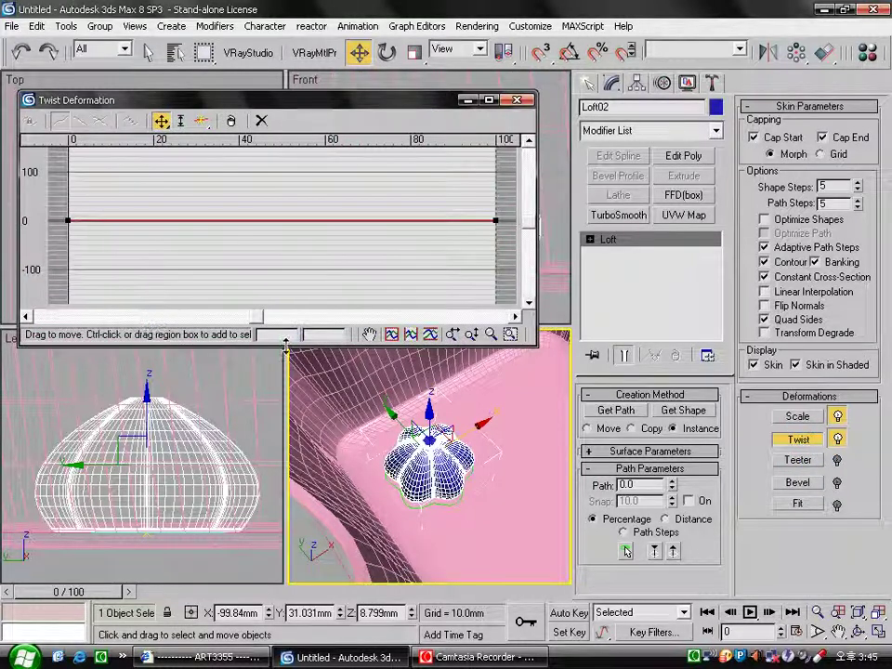
{"action": "left_click_drag", "start_coordinate": [214, 345], "coordinate": [218, 468]}
{"action": "left_click_drag", "start_coordinate": [67, 283], "coordinate": [68, 385]}
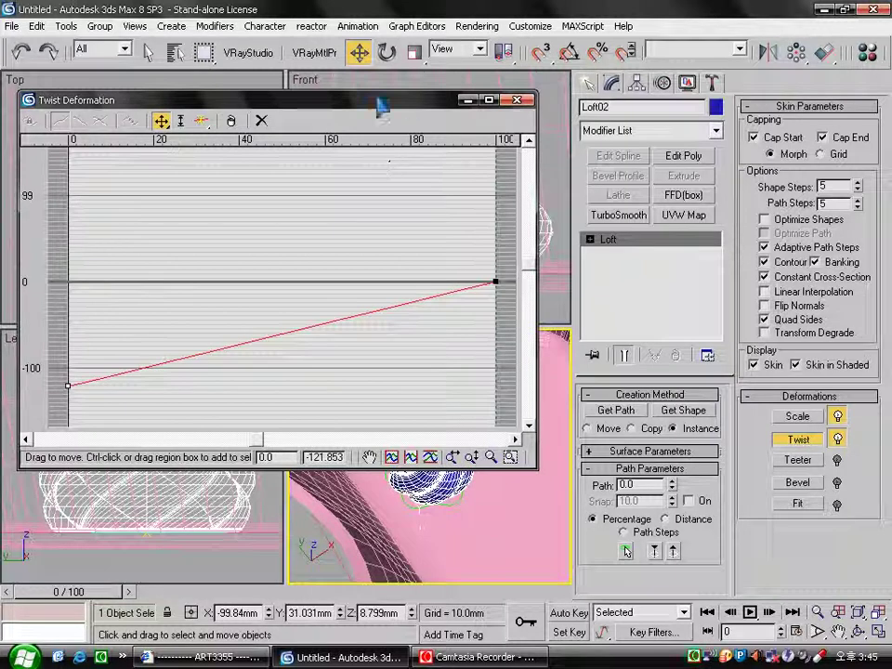
{"action": "left_click_drag", "start_coordinate": [359, 99], "coordinate": [876, 228]}
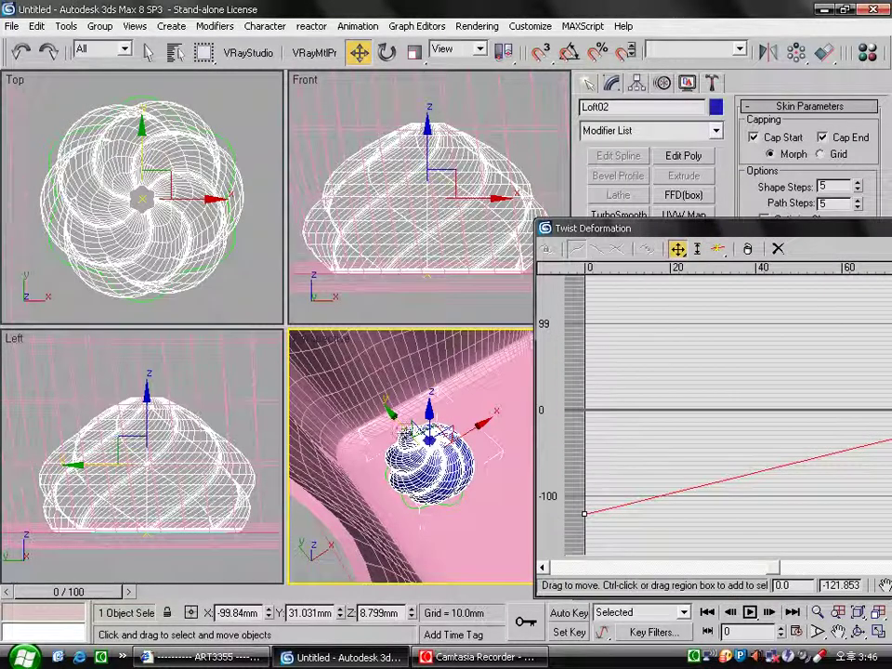
{"action": "left_click_drag", "start_coordinate": [650, 228], "coordinate": [257, 114]}
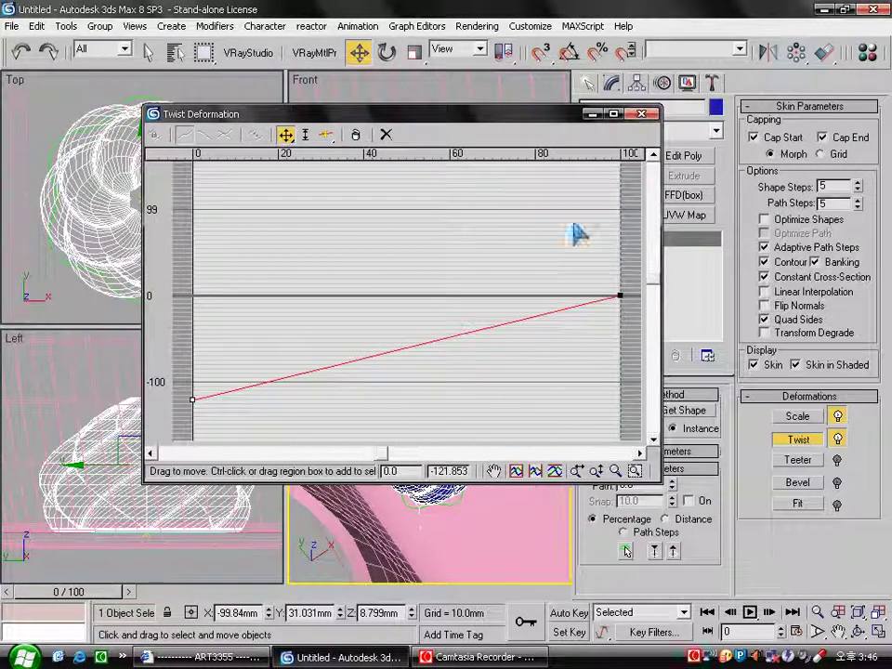
{"action": "left_click", "coordinate": [641, 113]}
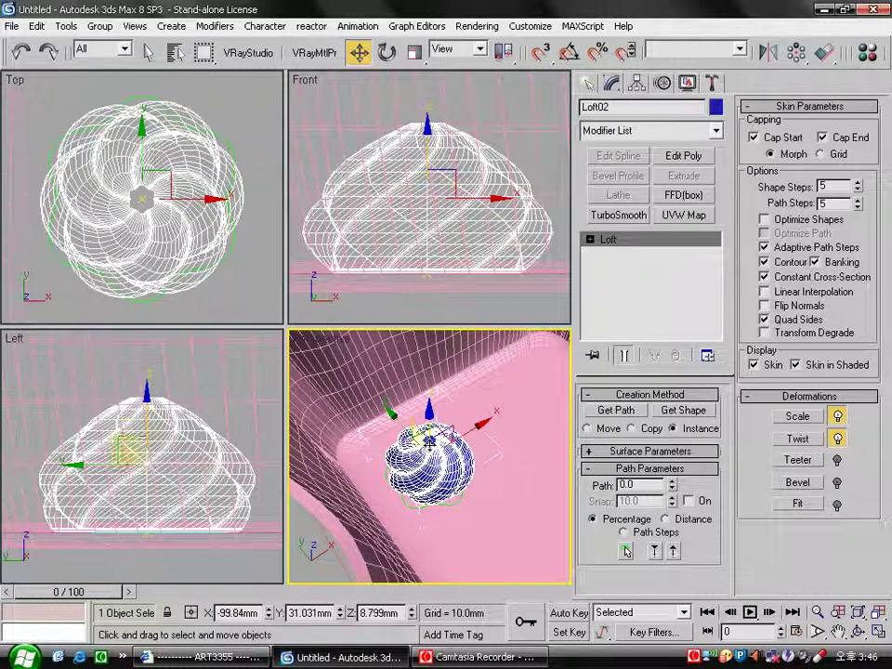
Pull the scale curve's end point down to nearly zero to pinch the tip
{"action": "left_click", "coordinate": [797, 418]}
{"action": "left_click_drag", "start_coordinate": [475, 195], "coordinate": [475, 200]}
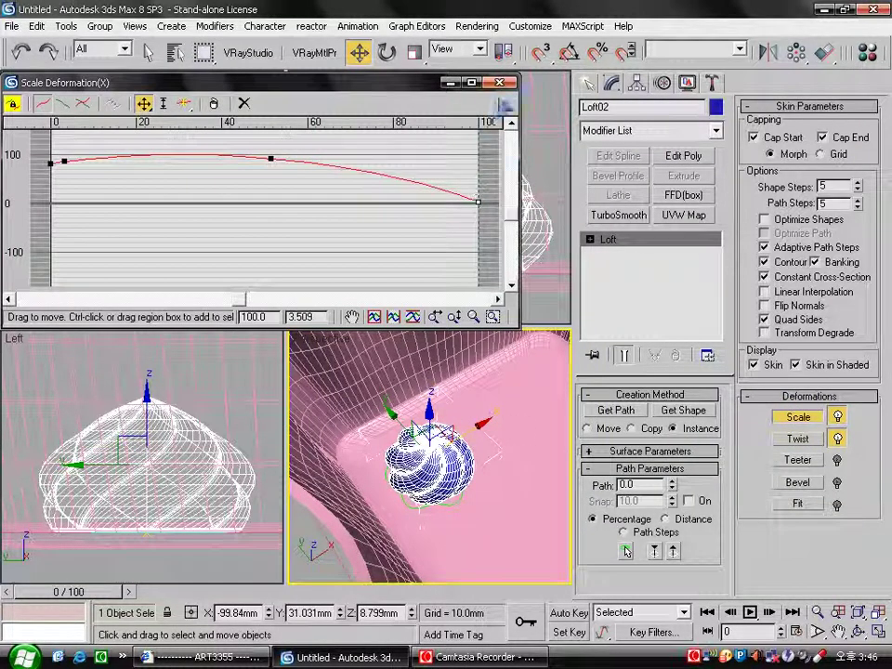
{"action": "left_click", "coordinate": [499, 82]}
{"action": "left_click", "coordinate": [223, 303]}
{"action": "scroll", "coordinate": [224, 297], "scroll_direction": "down", "scroll_amount": 5}
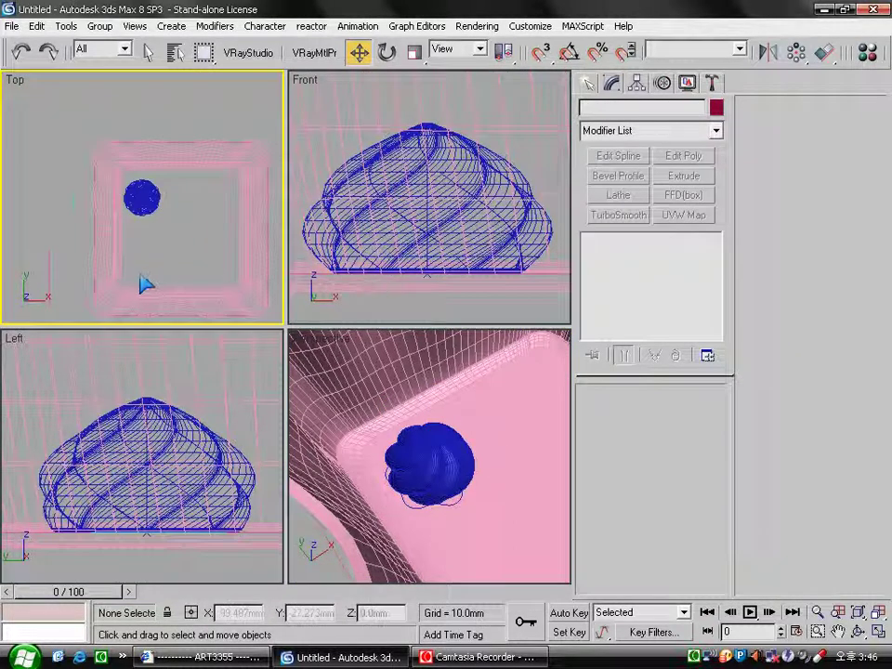
Shift-clone the candy along X as 2 instances, forming a row of three
{"action": "left_click", "coordinate": [141, 204]}
{"action": "left_click", "coordinate": [141, 204]}
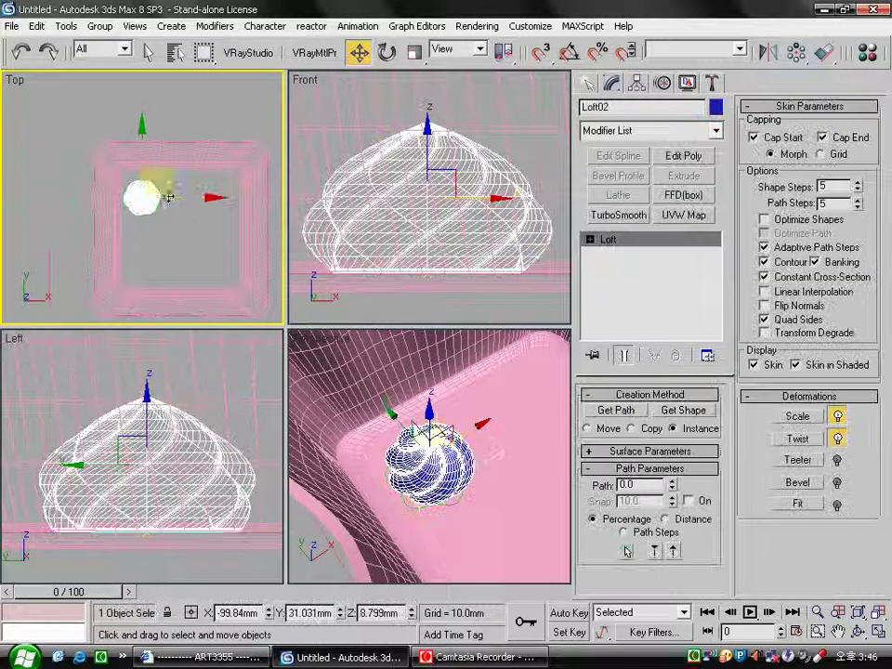
{"action": "left_click_drag", "start_coordinate": [197, 195], "coordinate": [237, 195], "text": "shift"}
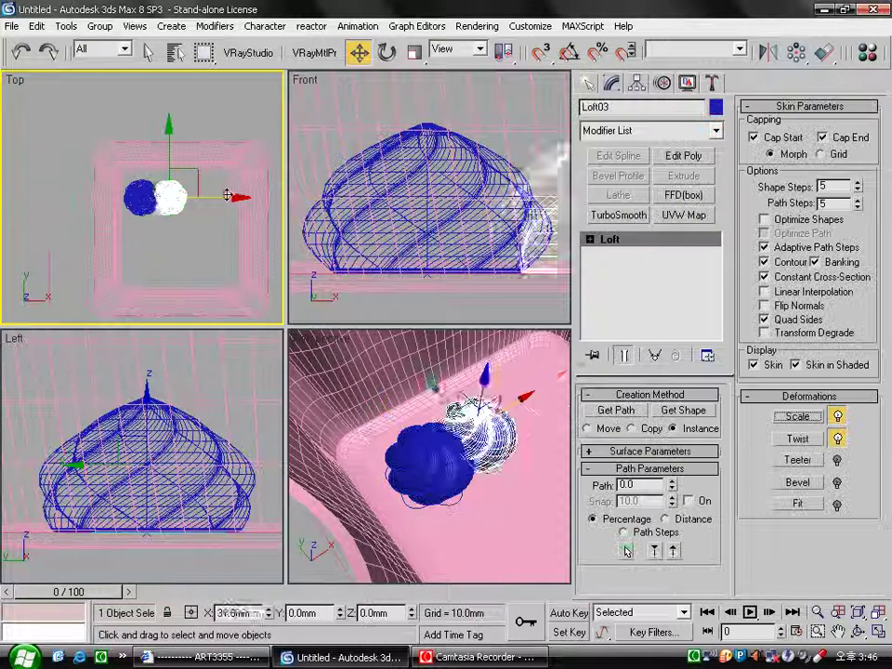
{"action": "left_click", "coordinate": [374, 293]}
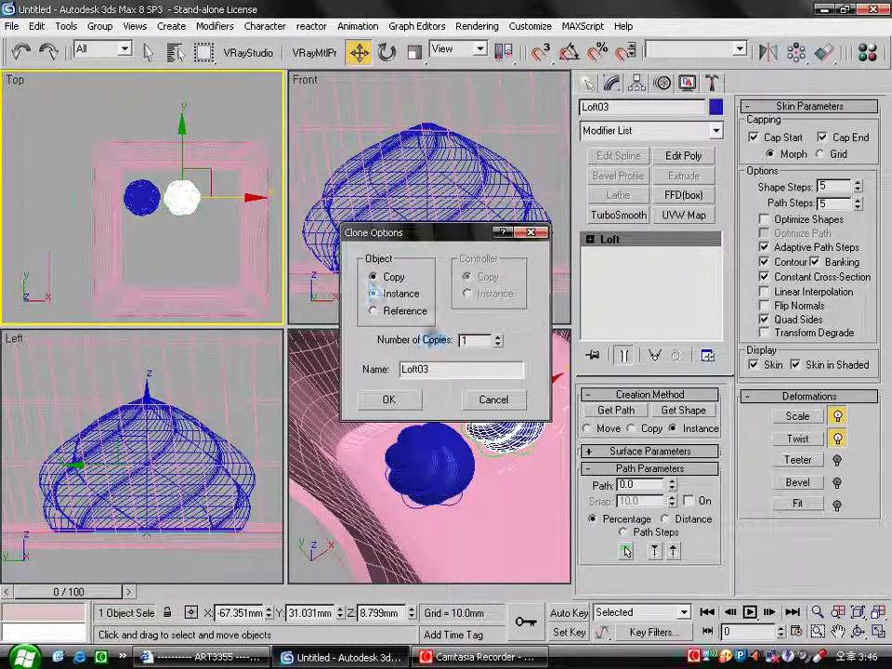
{"action": "left_click", "coordinate": [498, 338]}
{"action": "left_click", "coordinate": [389, 399]}
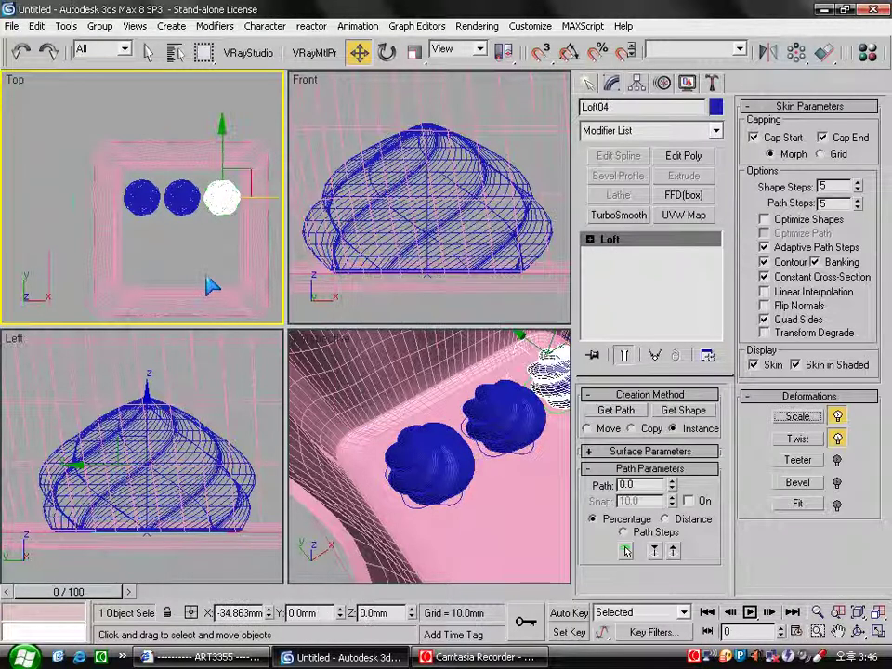
Clone the three-candy row along Y with 2 copies to complete the 3×3 grid
{"action": "left_click", "coordinate": [142, 200], "text": "ctrl"}
{"action": "left_click", "coordinate": [183, 199], "text": "ctrl"}
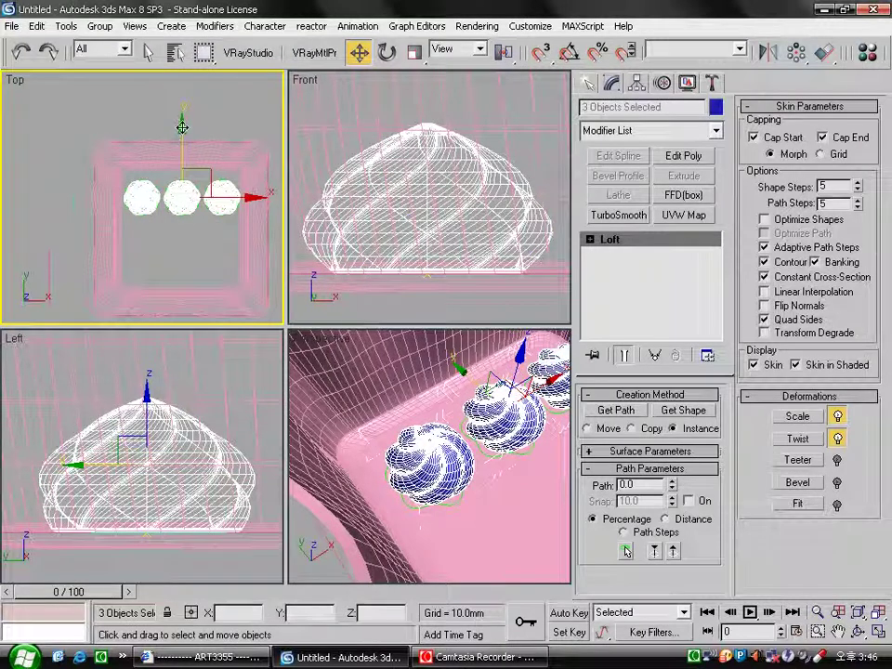
{"action": "left_click_drag", "start_coordinate": [181, 135], "coordinate": [182, 167], "text": "shift"}
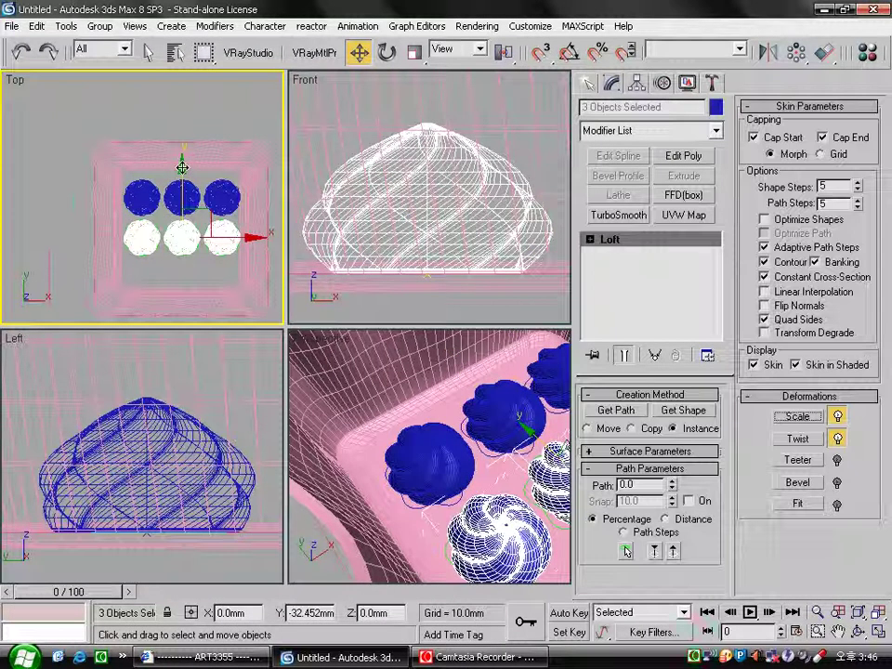
{"action": "double_click", "coordinate": [469, 340]}
{"action": "type", "text": "2"}
{"action": "left_click", "coordinate": [390, 401]}
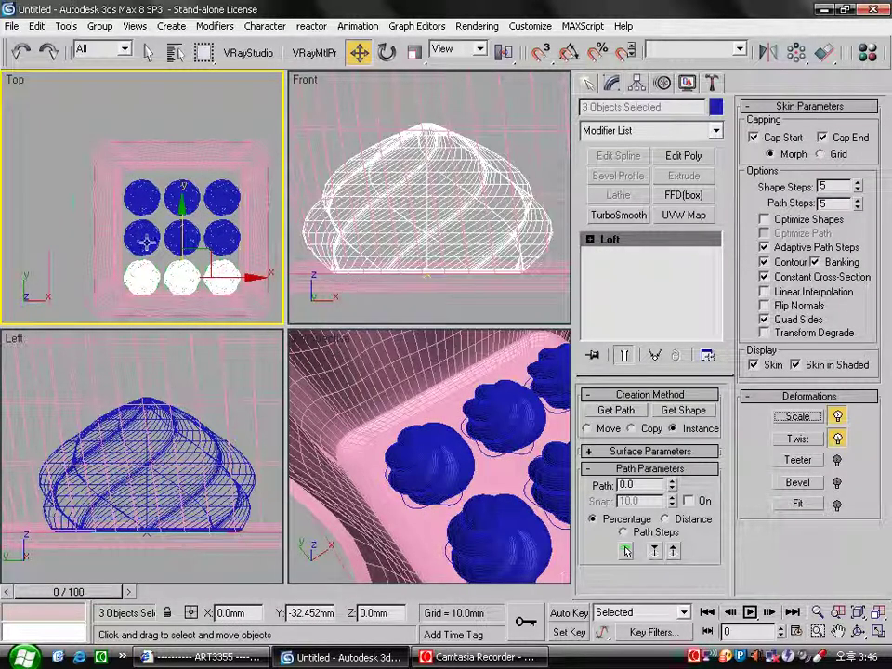
Nudge tray Loft01 in X and Y under the nine candies, then Zoom Extents All
{"action": "left_click", "coordinate": [167, 152]}
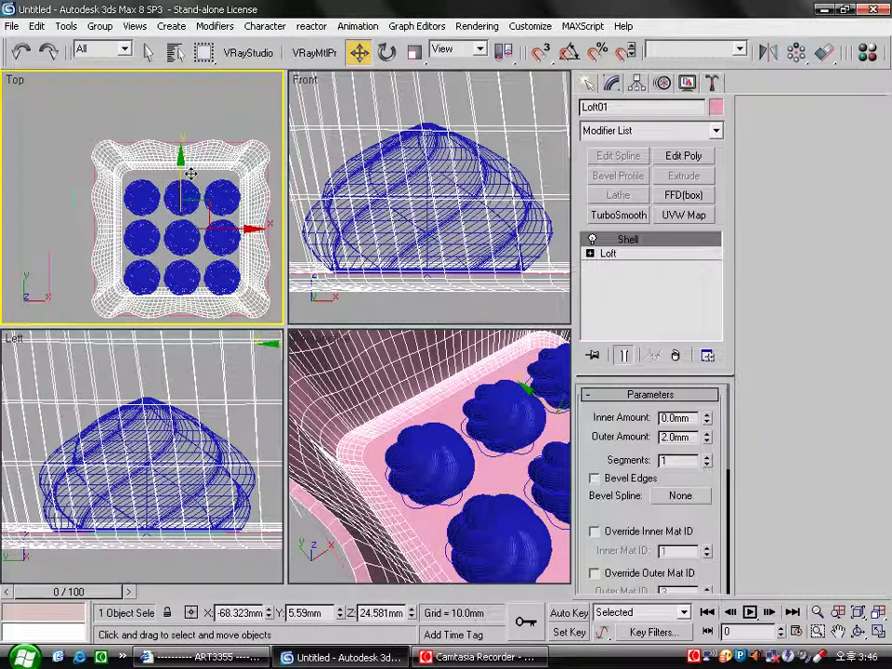
{"action": "left_click_drag", "start_coordinate": [180, 156], "coordinate": [181, 165]}
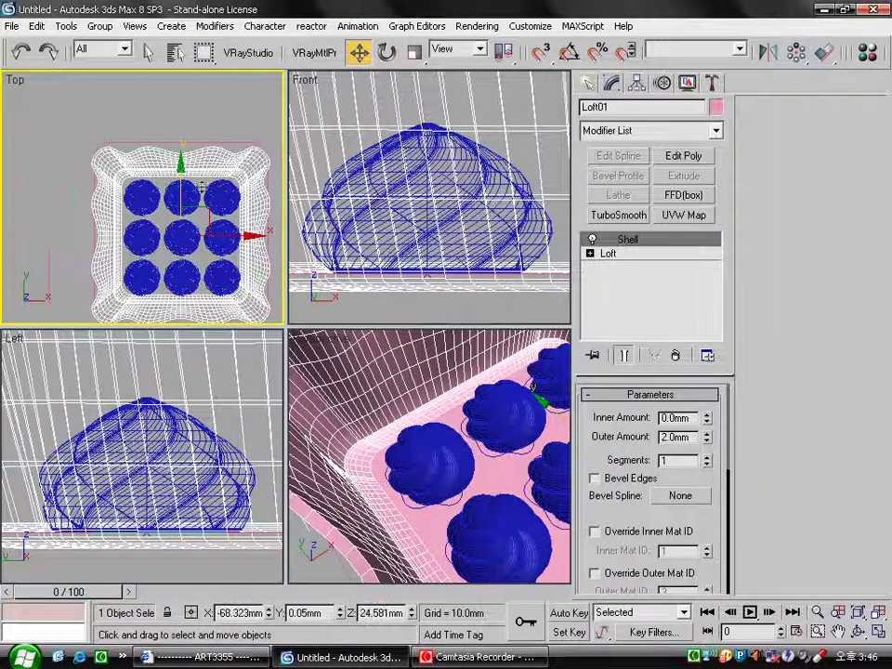
{"action": "left_click_drag", "start_coordinate": [183, 168], "coordinate": [182, 170]}
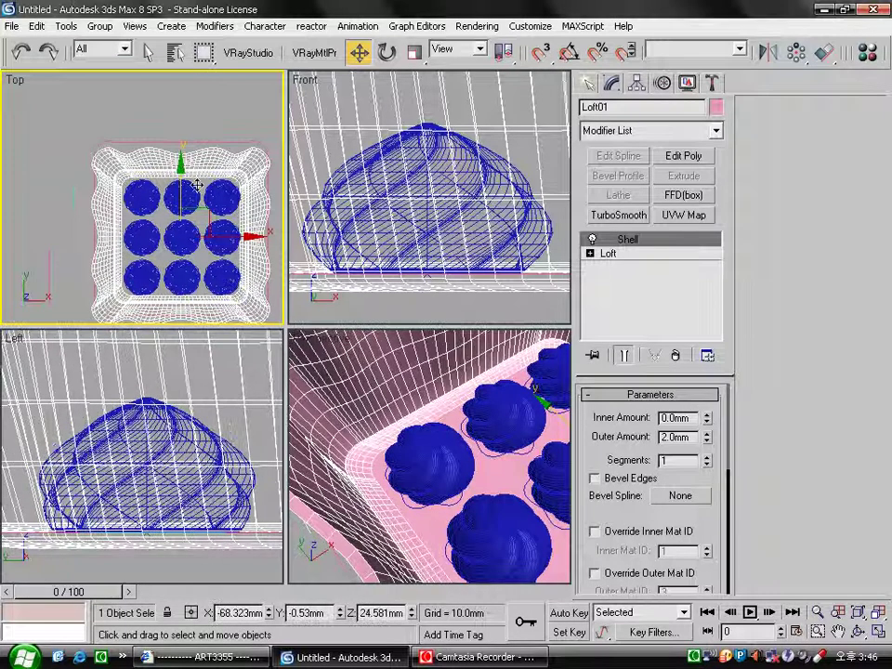
{"action": "left_click_drag", "start_coordinate": [253, 236], "coordinate": [256, 235]}
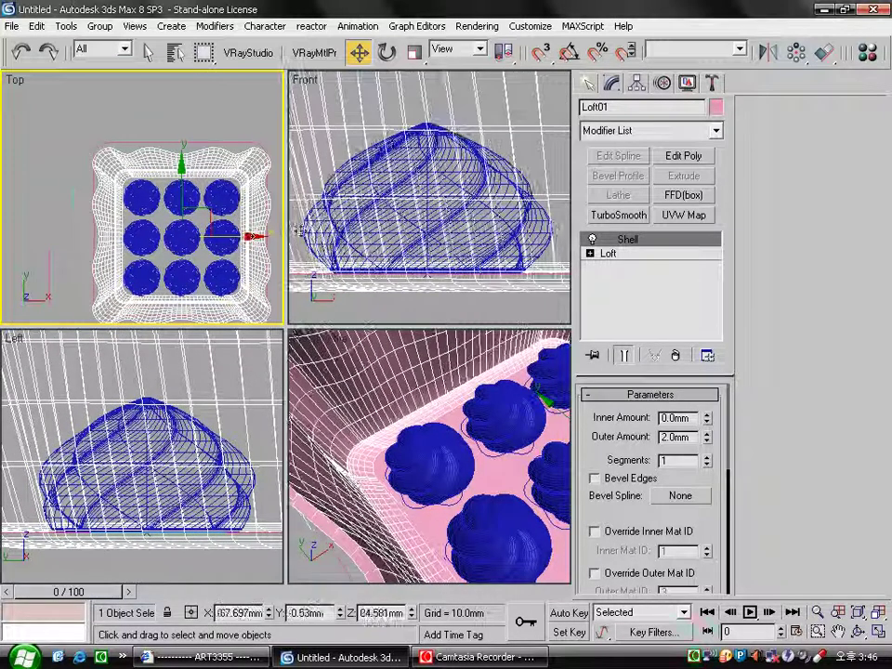
{"action": "left_click", "coordinate": [450, 536]}
{"action": "key", "text": "ctrl+shift+z"}
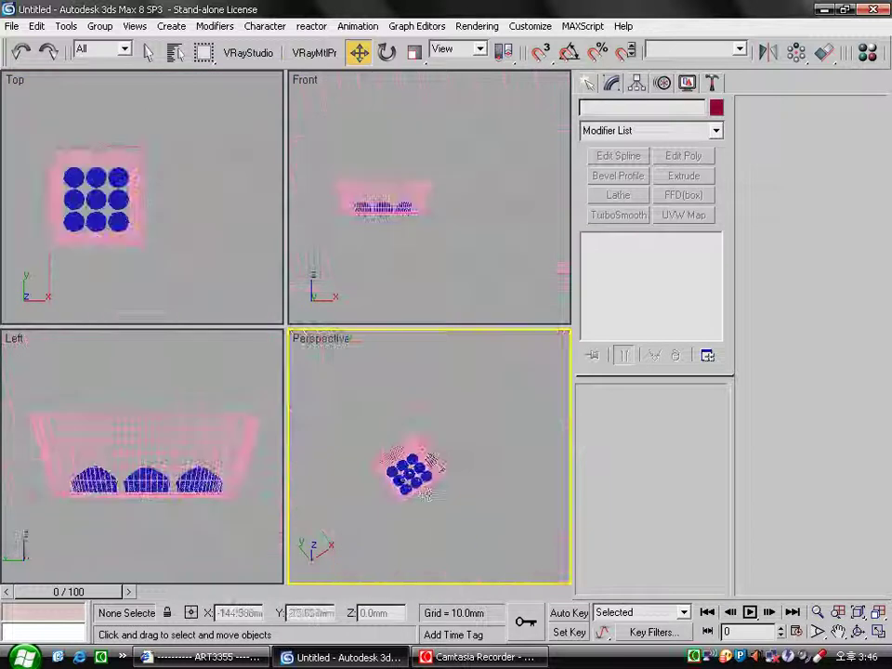
{"action": "scroll", "coordinate": [448, 455], "scroll_direction": "up", "scroll_amount": 2}
{"action": "scroll", "coordinate": [448, 456], "scroll_direction": "up", "scroll_amount": 2}
{"action": "scroll", "coordinate": [448, 455], "scroll_direction": "up", "scroll_amount": 3}
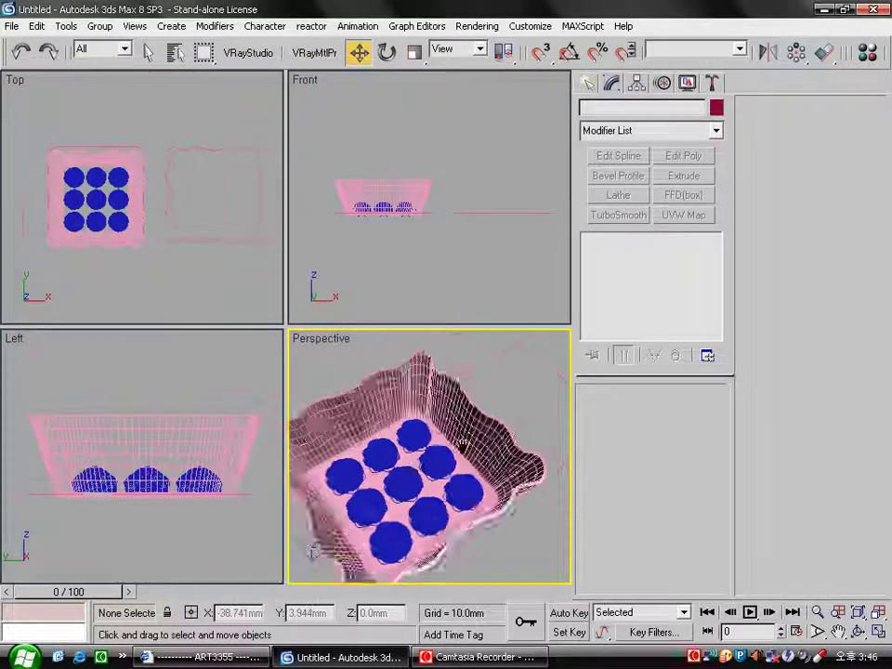